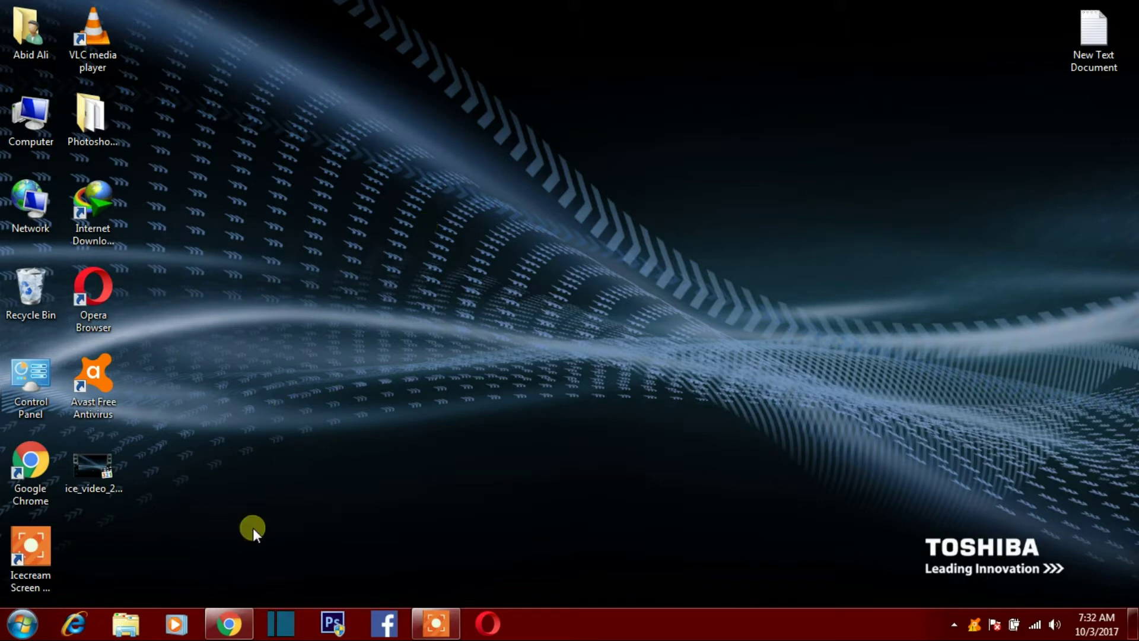
# Step: Load google.com/nikcollection in Chrome
pyautogui.click(229, 623)
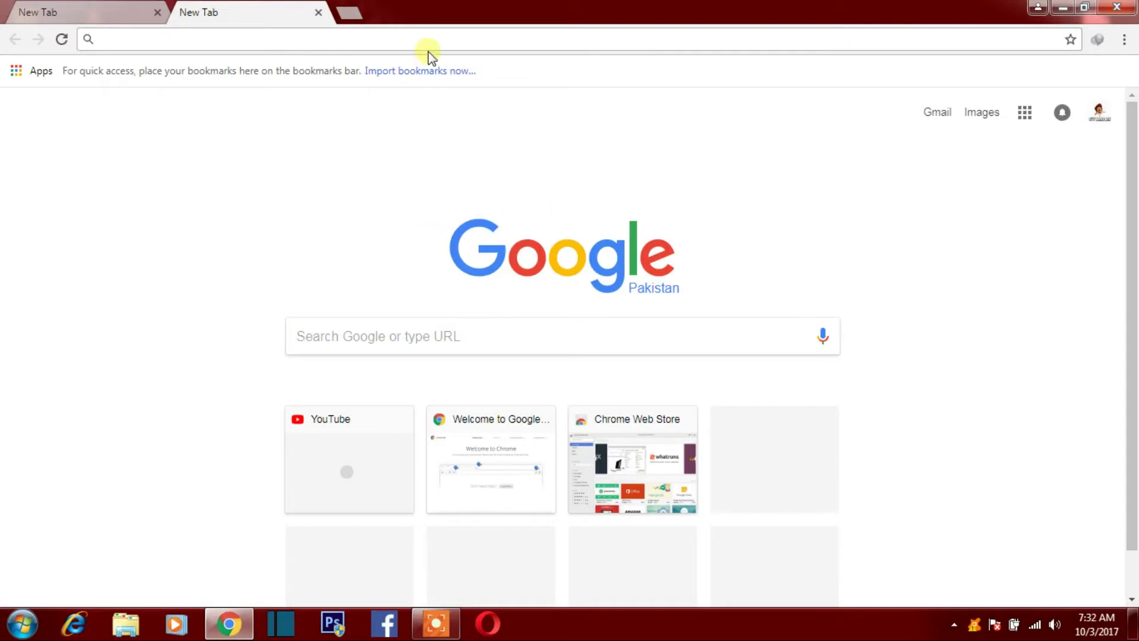
pyautogui.rightClick(414, 38)
pyautogui.click(461, 118)
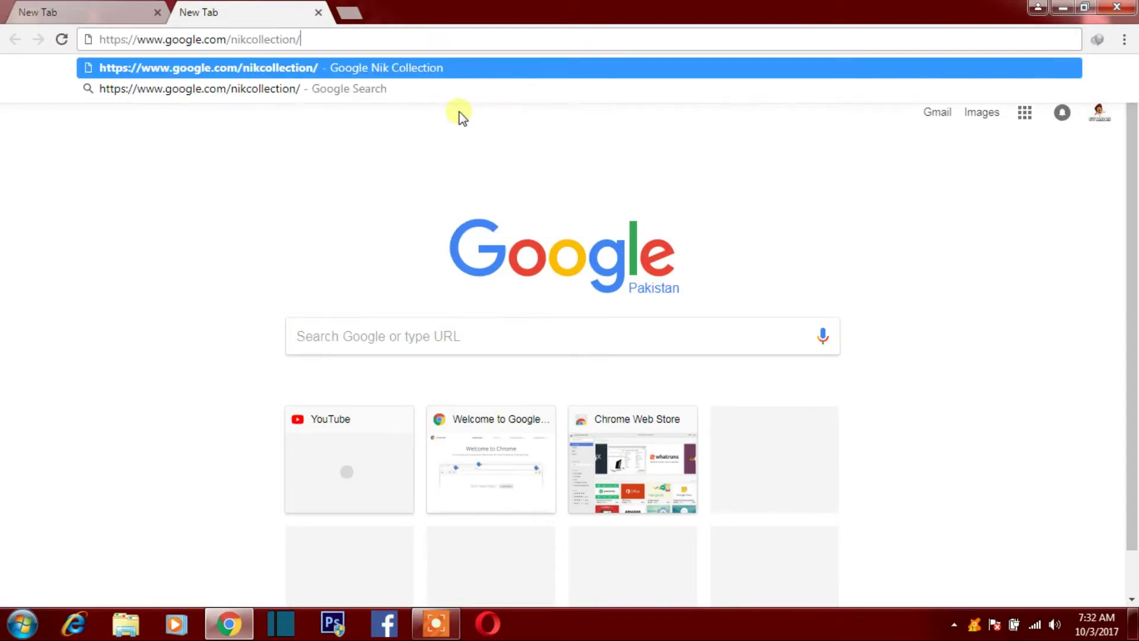
pyautogui.press('Return')
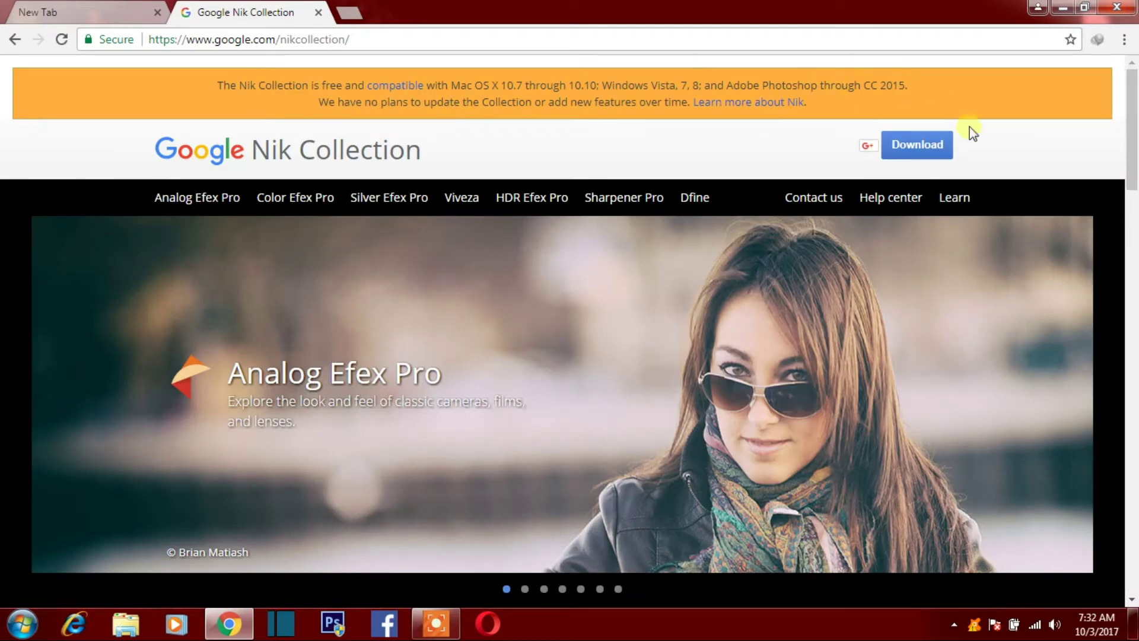
# Step: Scroll the Nik Collection page and bring up its Mac and Windows download options
pyautogui.moveTo(1132, 143); pyautogui.dragTo(1133, 469)
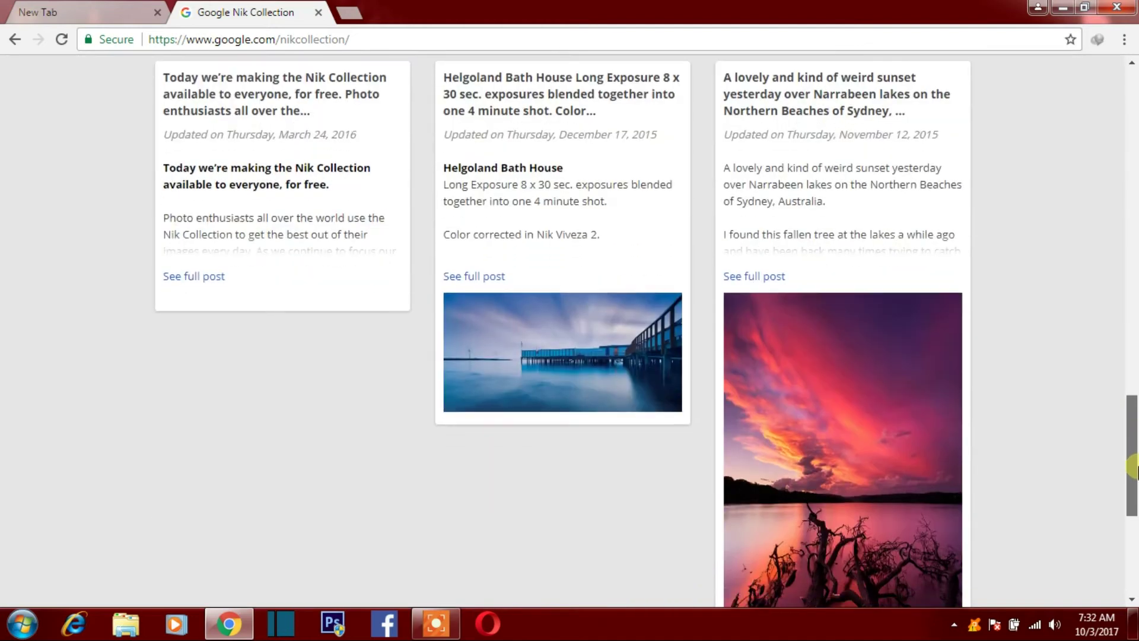
pyautogui.moveTo(1133, 469); pyautogui.dragTo(1133, 139)
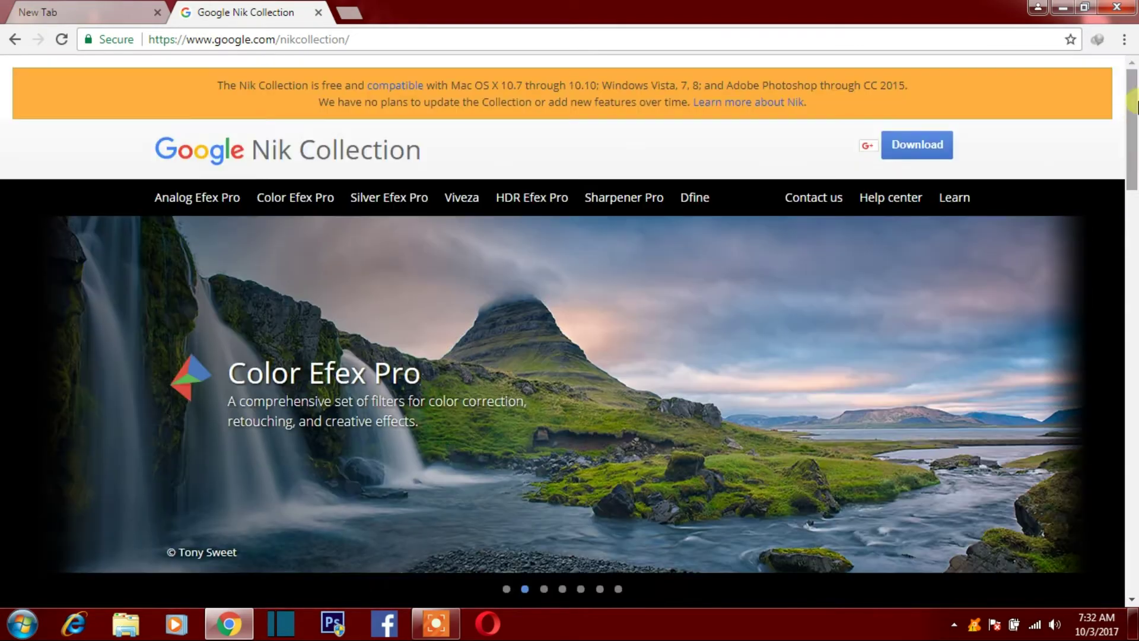
pyautogui.click(930, 152)
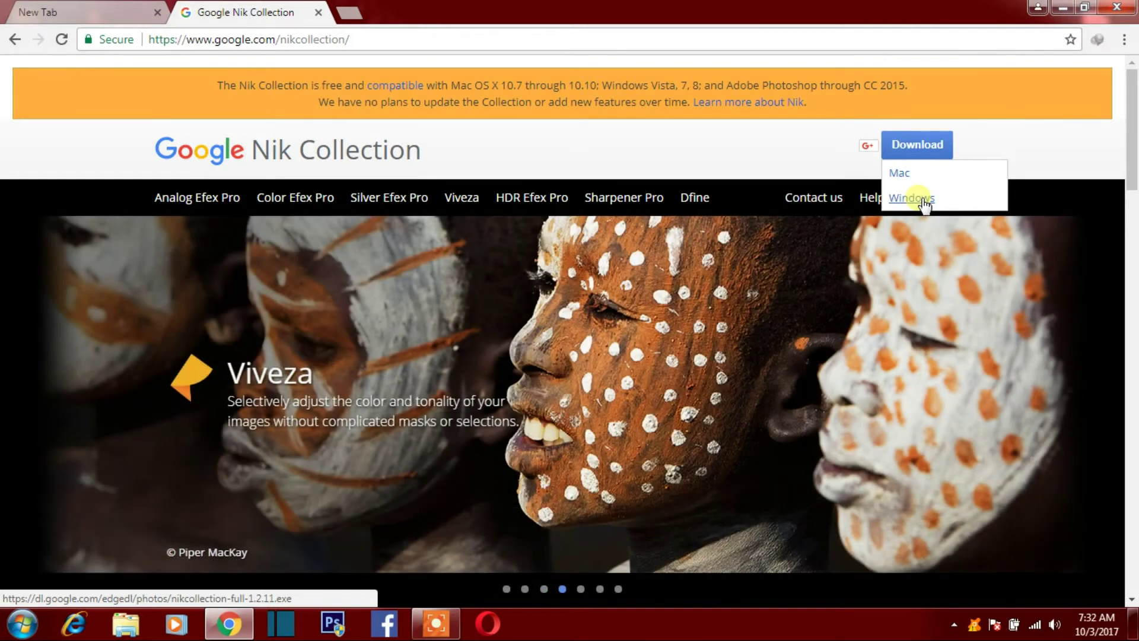
# Step: Download the Windows Nik Collection installer through IDM, then close its download windows
pyautogui.click(921, 201)
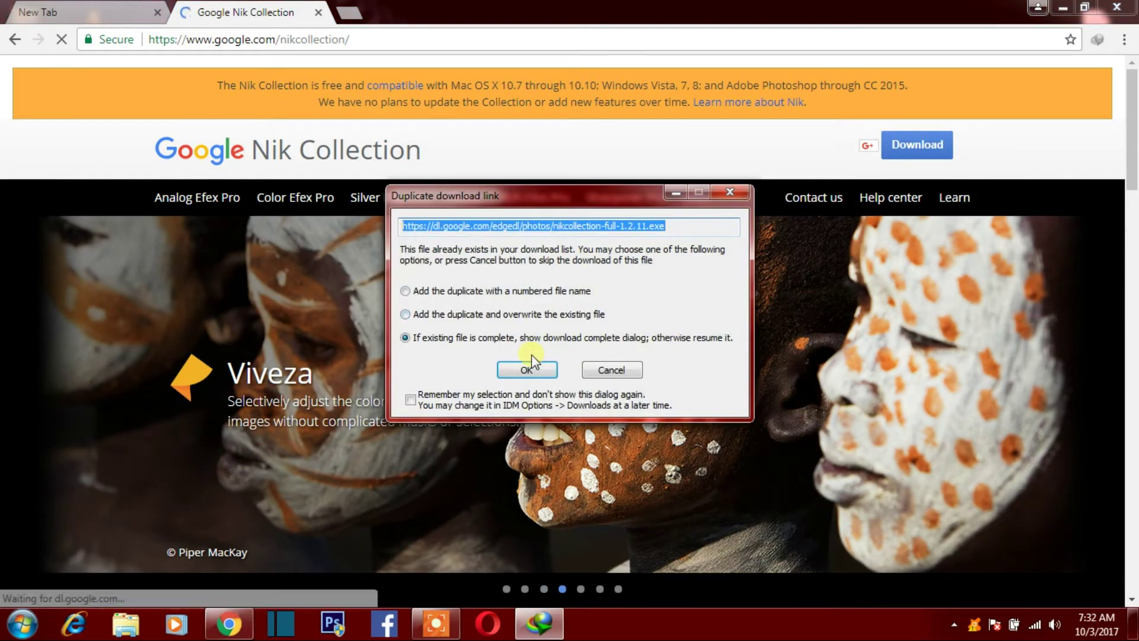
pyautogui.click(527, 369)
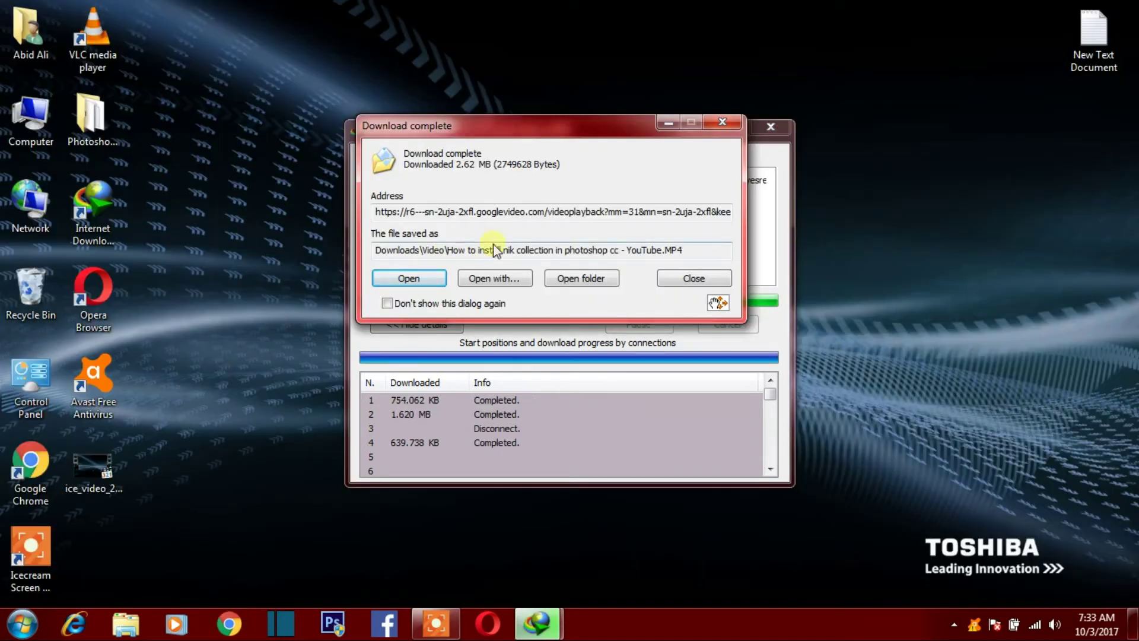
pyautogui.click(710, 122)
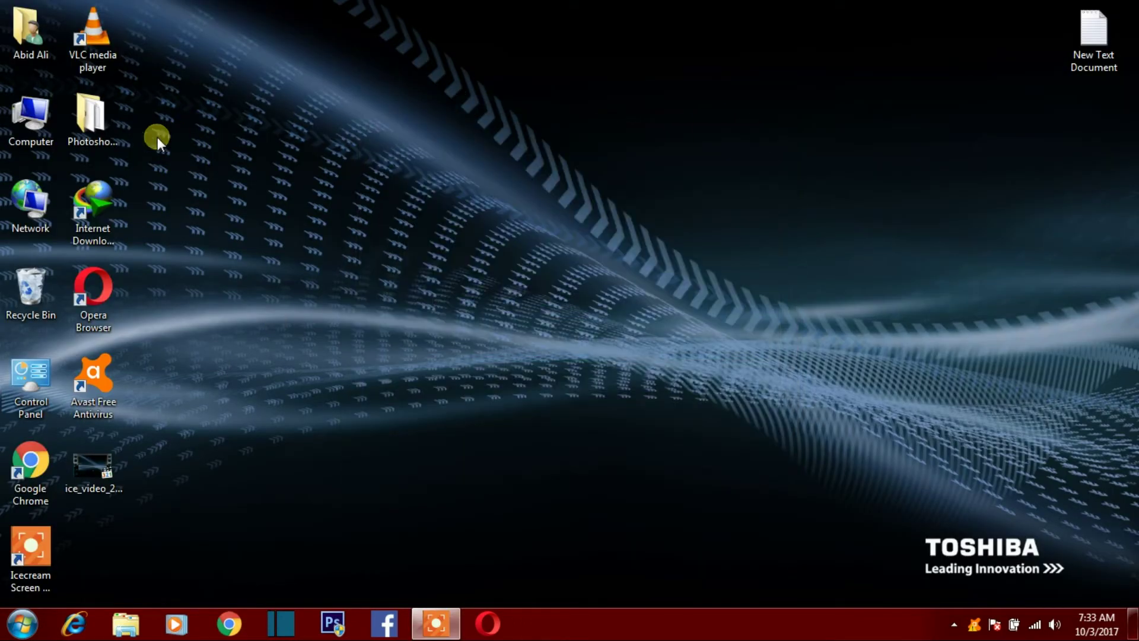
# Step: Run nikcollection-full-1.2.11 from the Downloads Programs folder, approving the UAC prompt
pyautogui.doubleClick(30, 125)
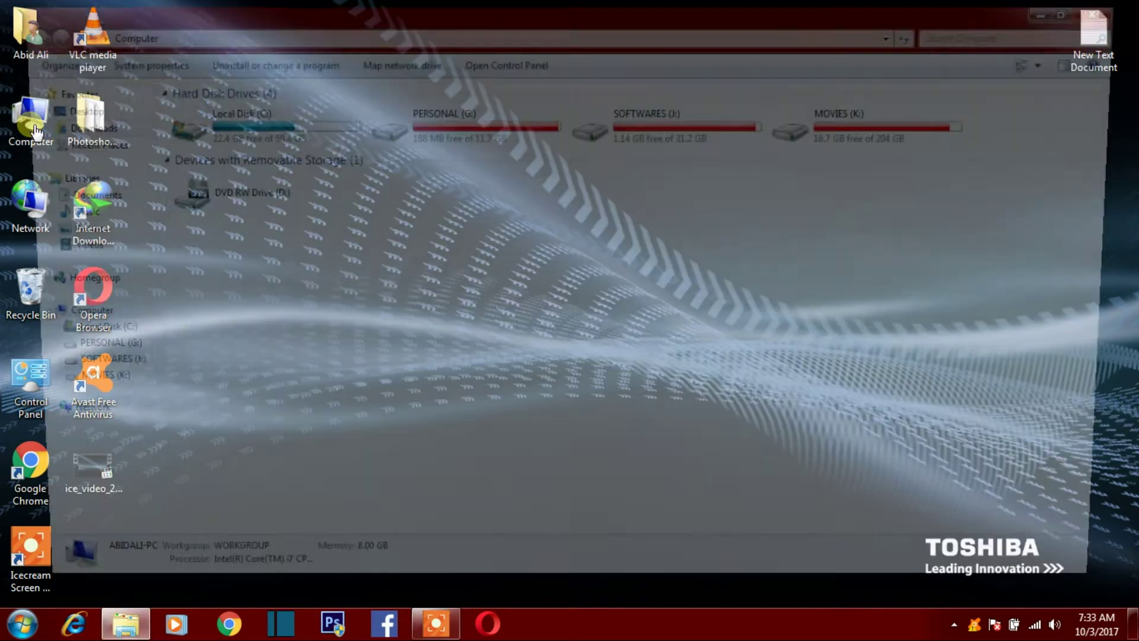
pyautogui.click(66, 126)
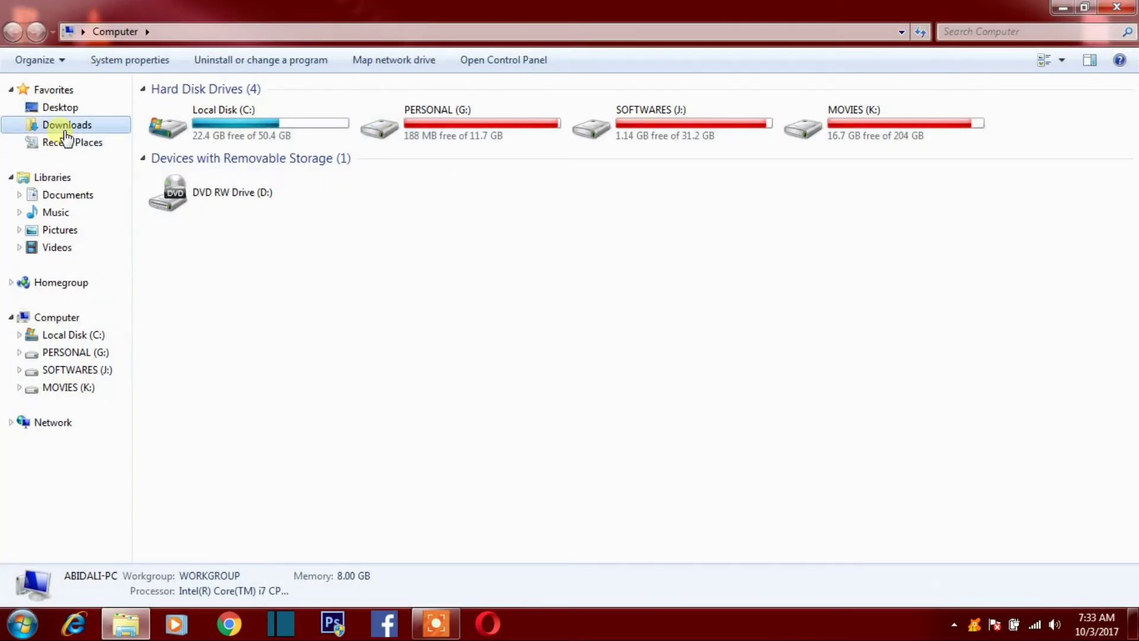
pyautogui.doubleClick(458, 140)
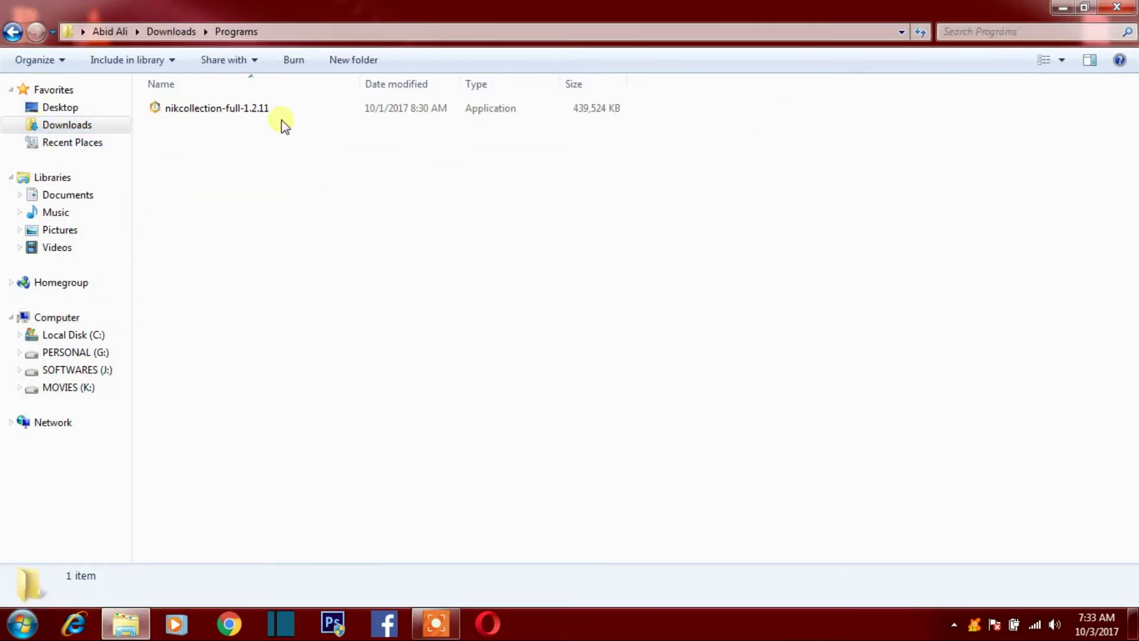
pyautogui.click(229, 113)
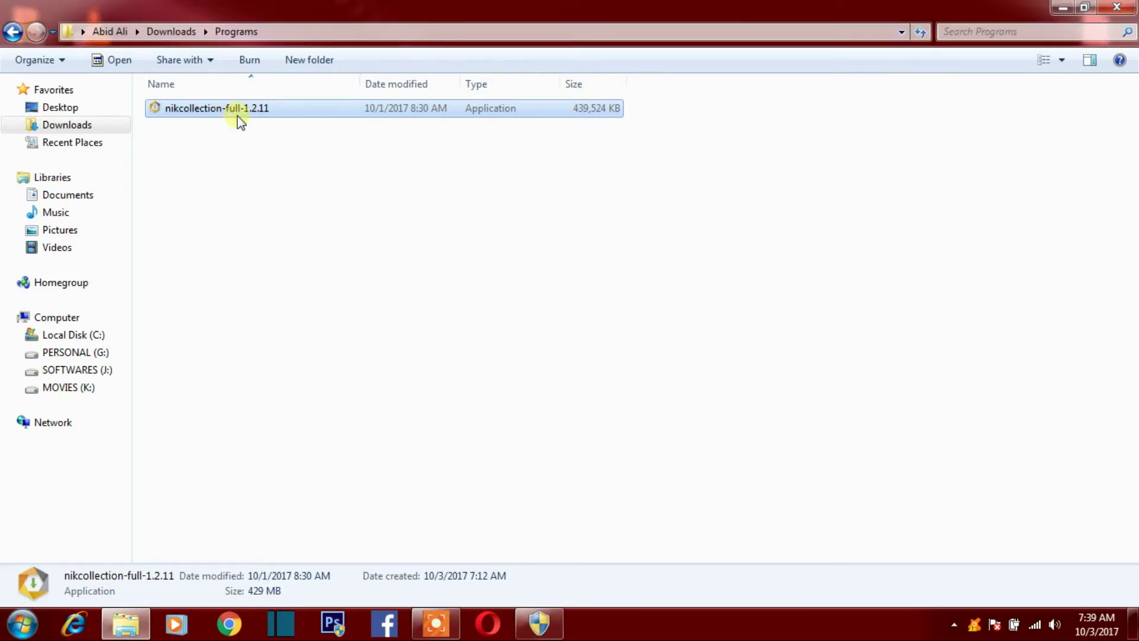
pyautogui.click(531, 617)
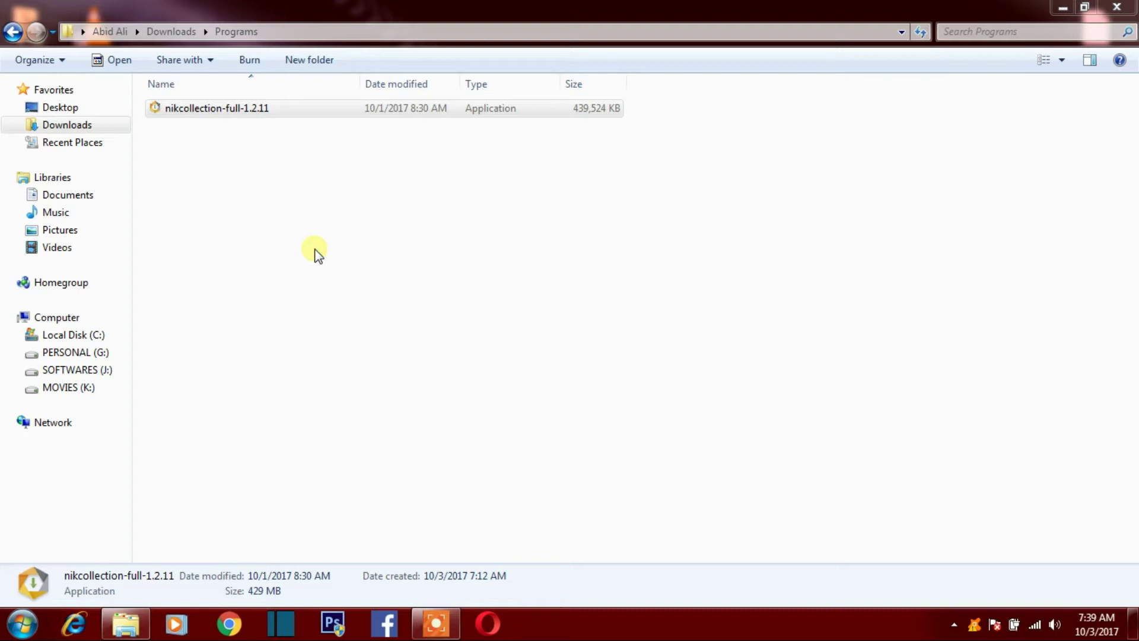
# Step: Start Nik Collection setup in English and accept the license terms
pyautogui.click(539, 627)
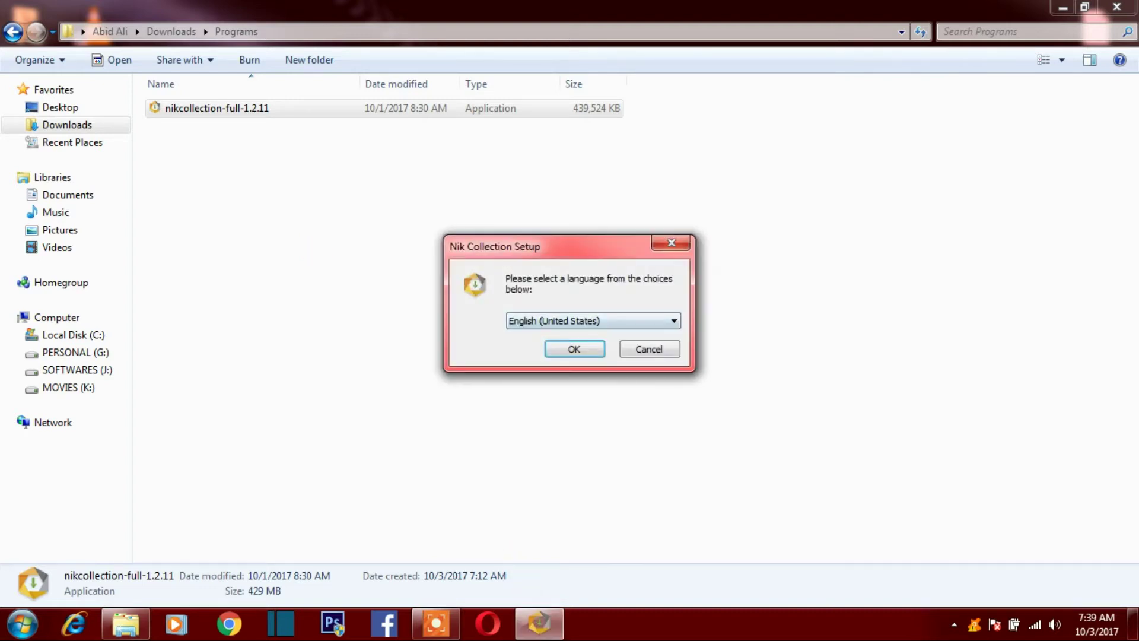
pyautogui.click(571, 351)
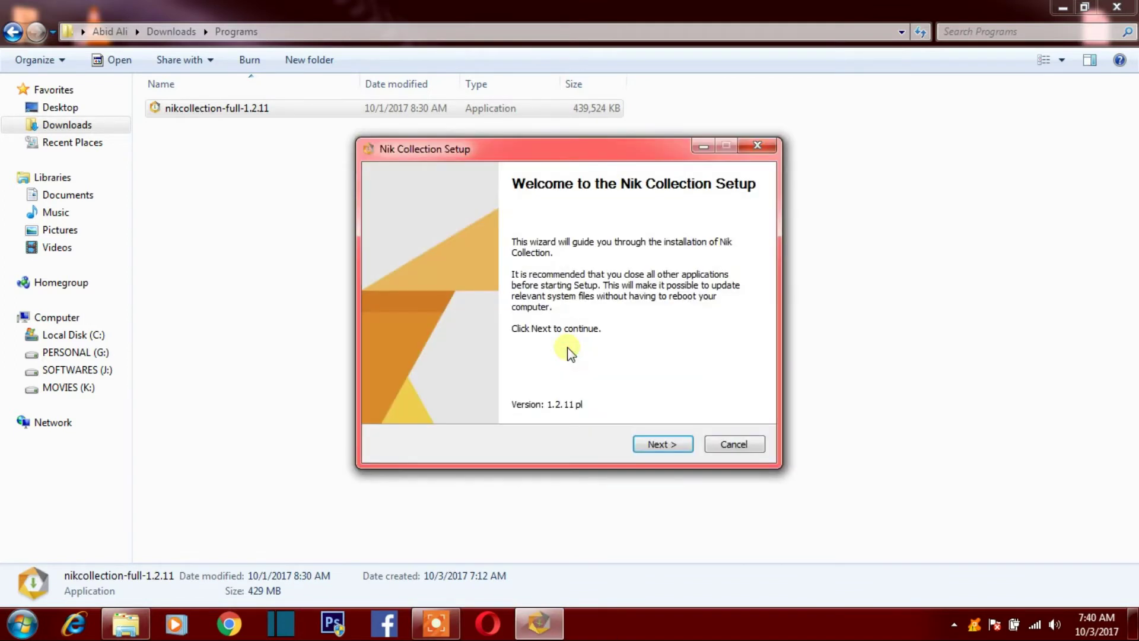
pyautogui.click(662, 445)
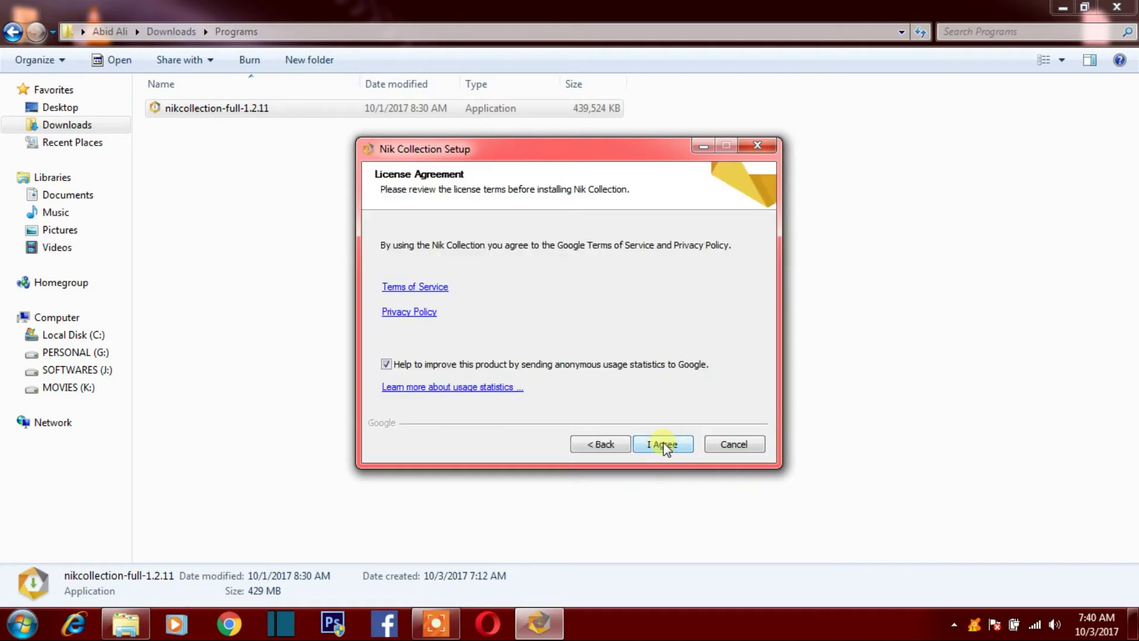
pyautogui.click(663, 444)
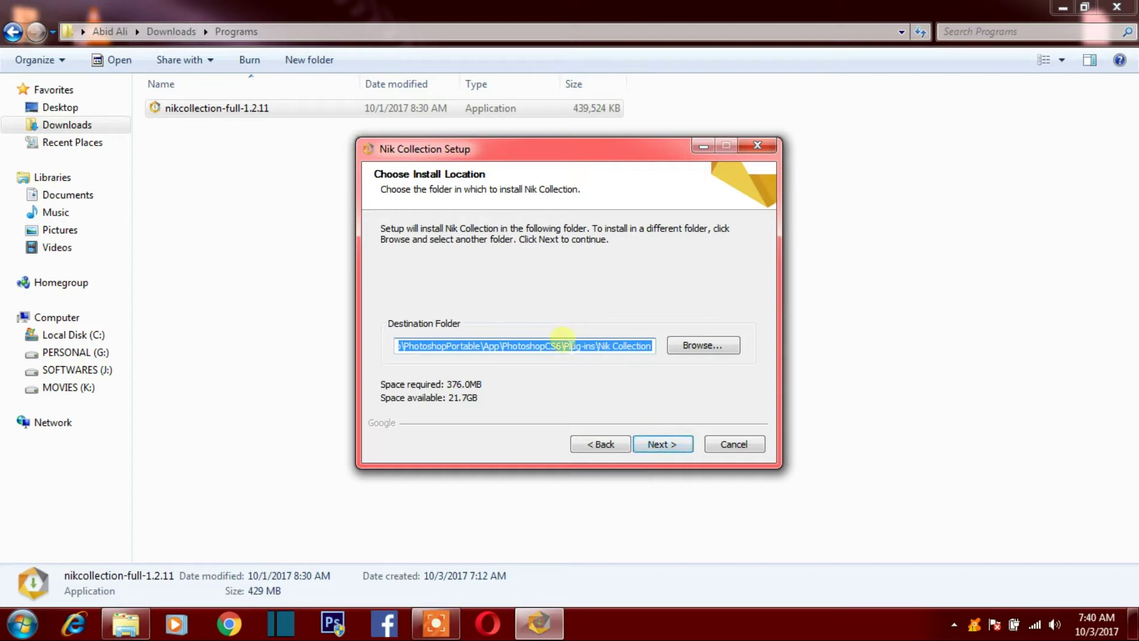
# Step: Set the install folder to Photoshop CS6's Plug-ins folder and continue
pyautogui.click(712, 346)
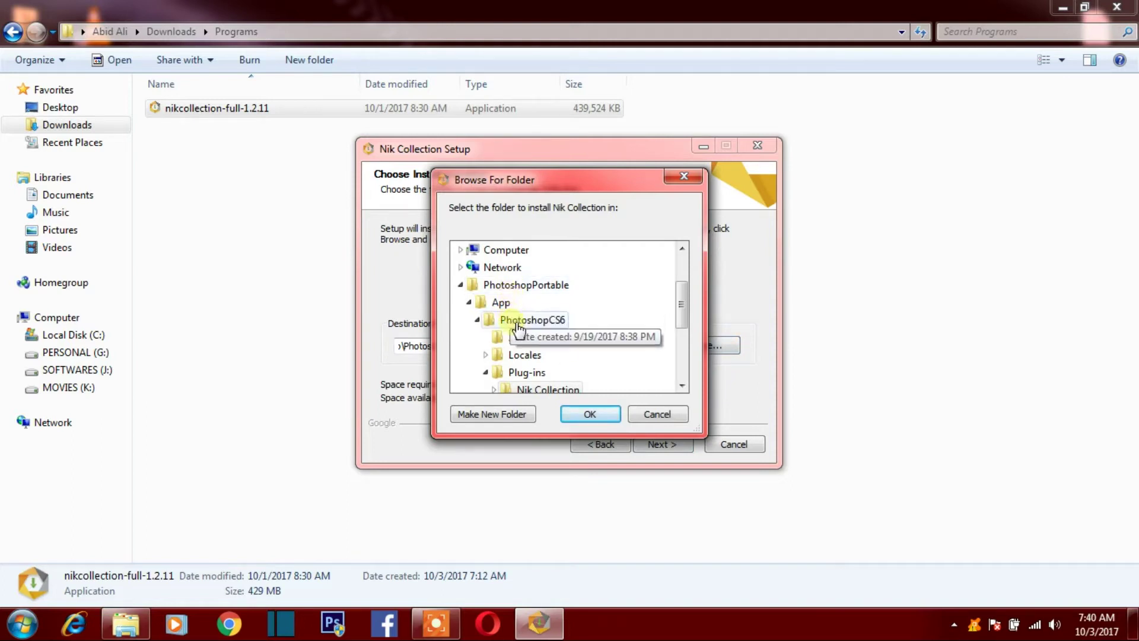
pyautogui.scroll(-1, 682, 314)
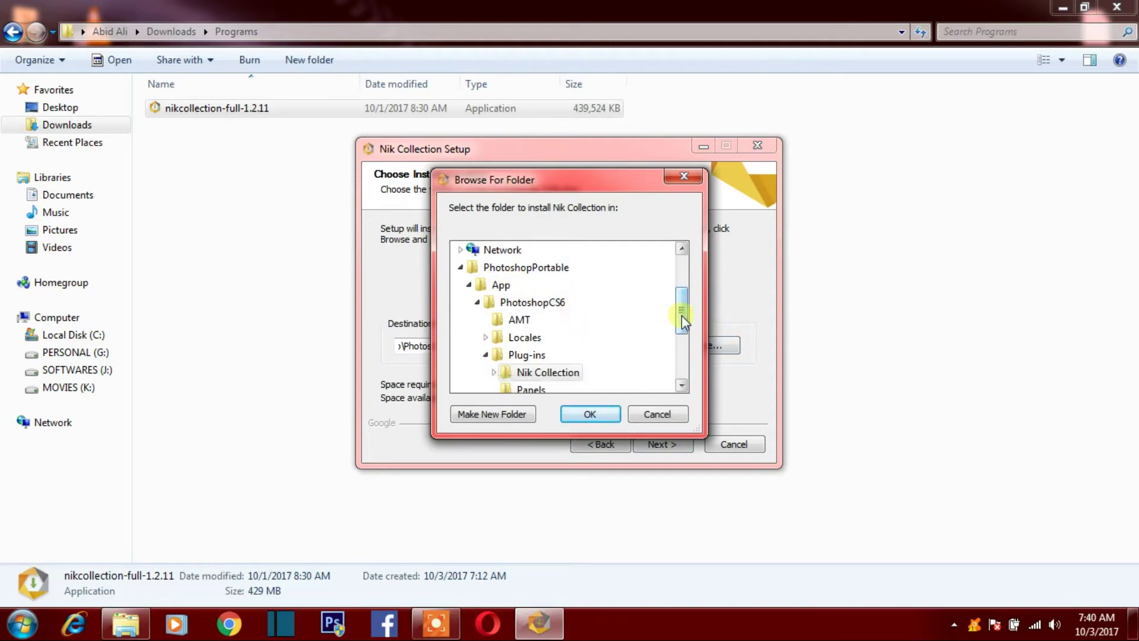
pyautogui.click(527, 355)
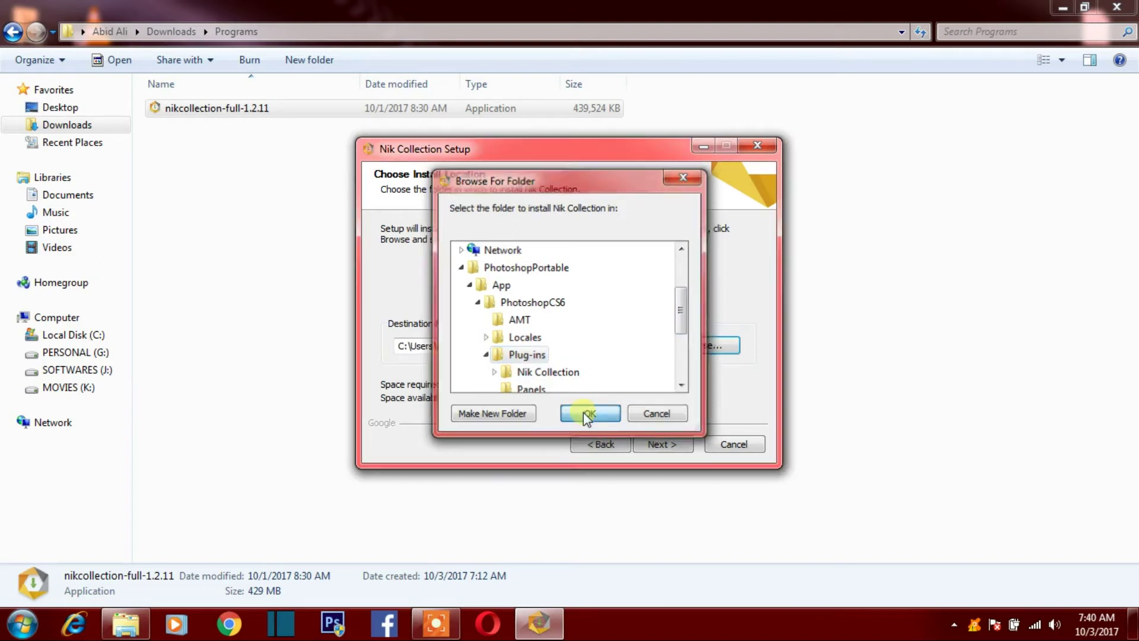
pyautogui.click(582, 411)
pyautogui.click(657, 446)
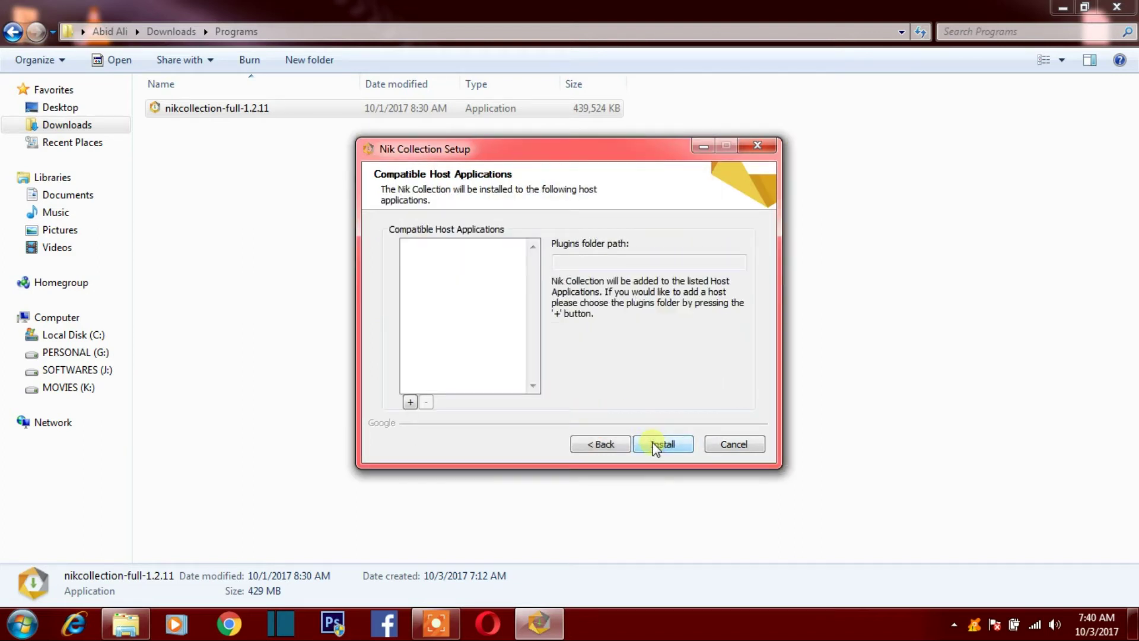
# Step: Install Nik Collection, wait for the progress bar to finish, then close setup
pyautogui.click(656, 446)
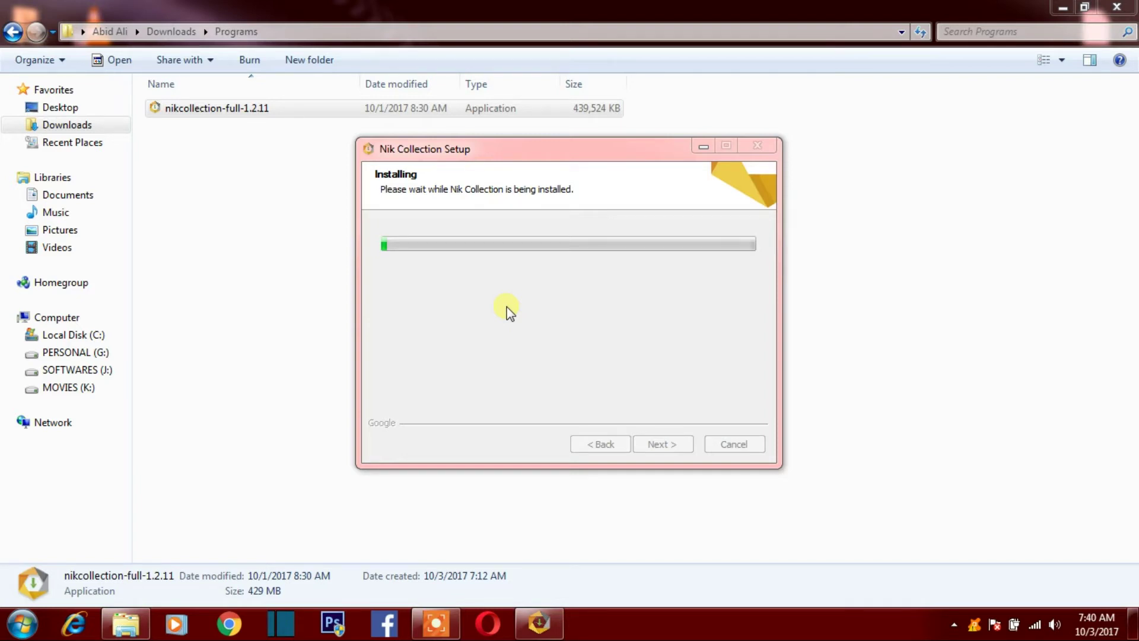
pyautogui.click(507, 310)
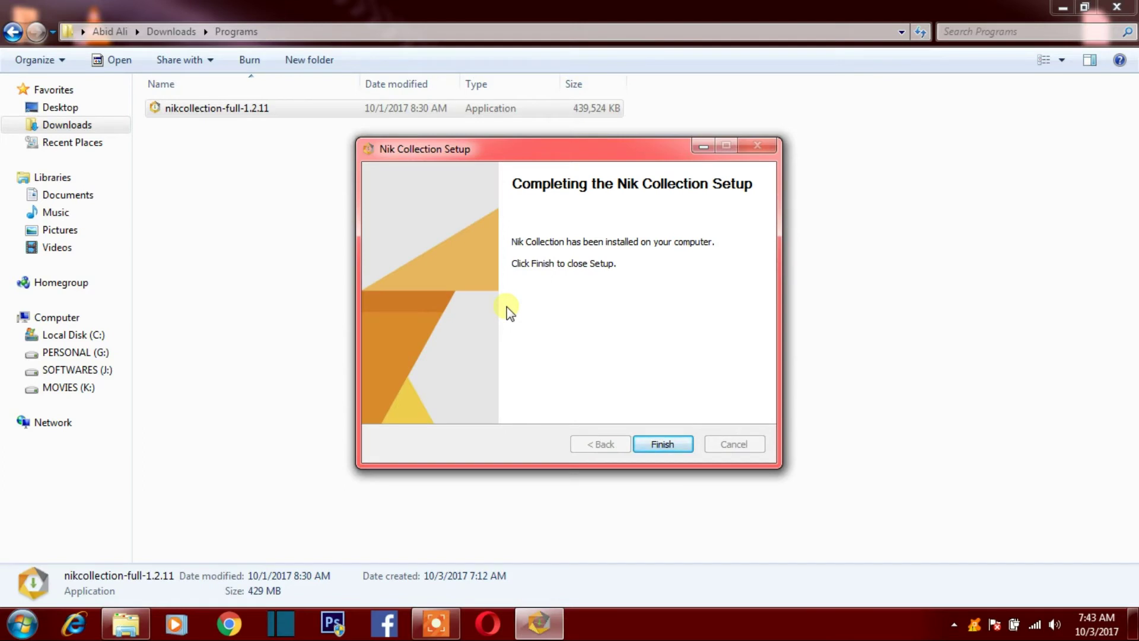
pyautogui.click(653, 449)
# Step: Close the Programs folder, refresh the desktop and launch Photoshop CS6
pyautogui.click(1116, 7)
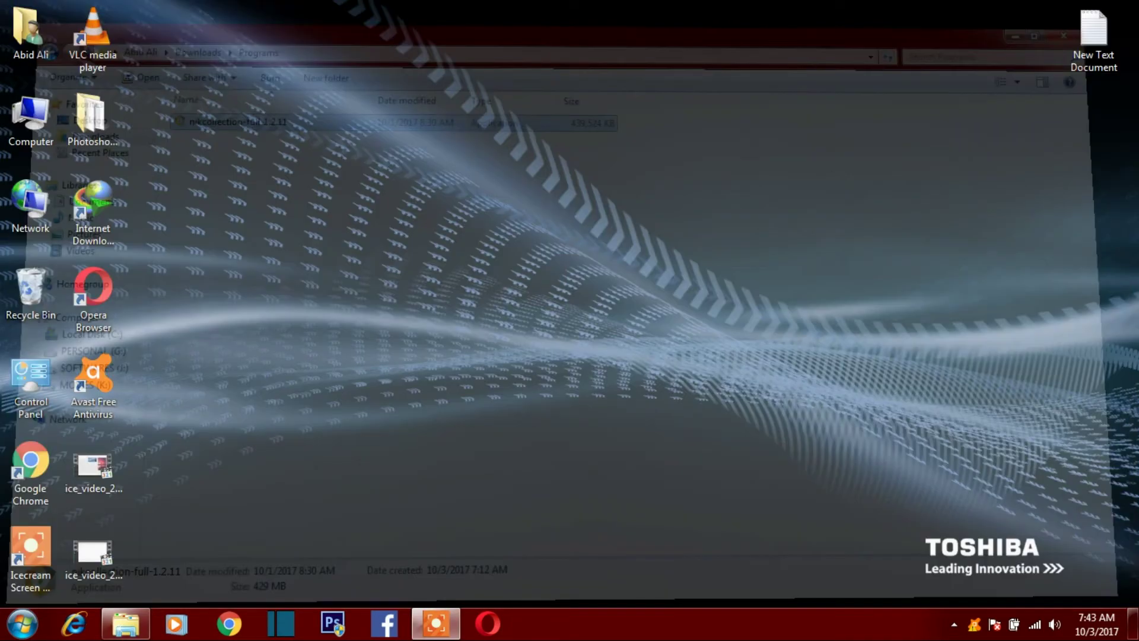
pyautogui.rightClick(322, 251)
pyautogui.click(365, 300)
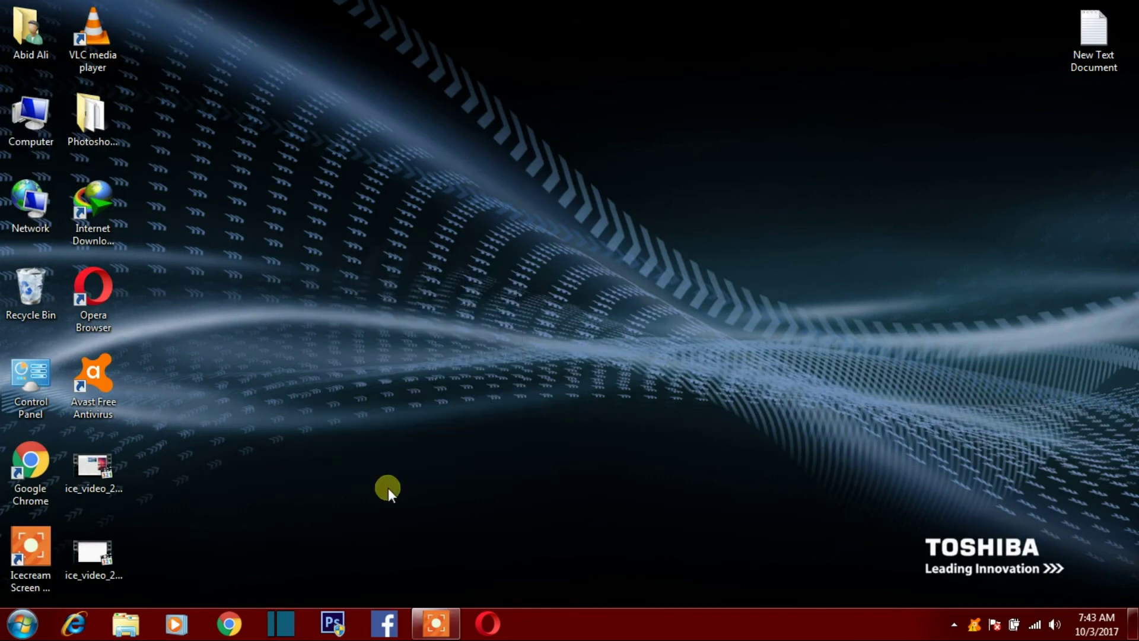
pyautogui.click(335, 624)
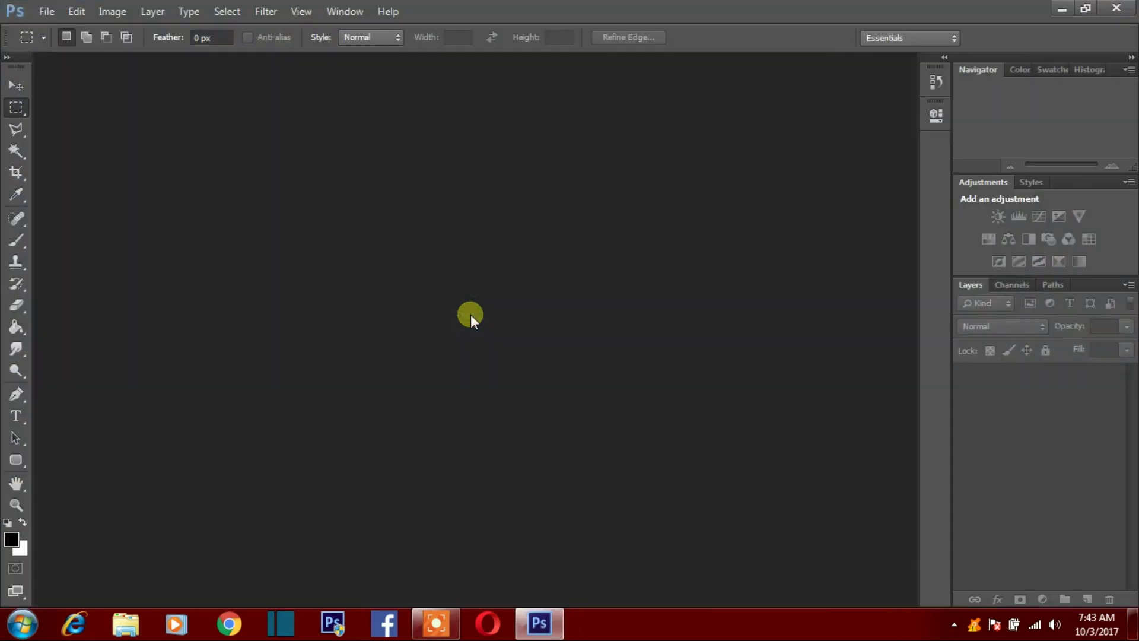
# Step: Try opening the Ak prodction image, then cancel out of Camera Raw
pyautogui.click(47, 9)
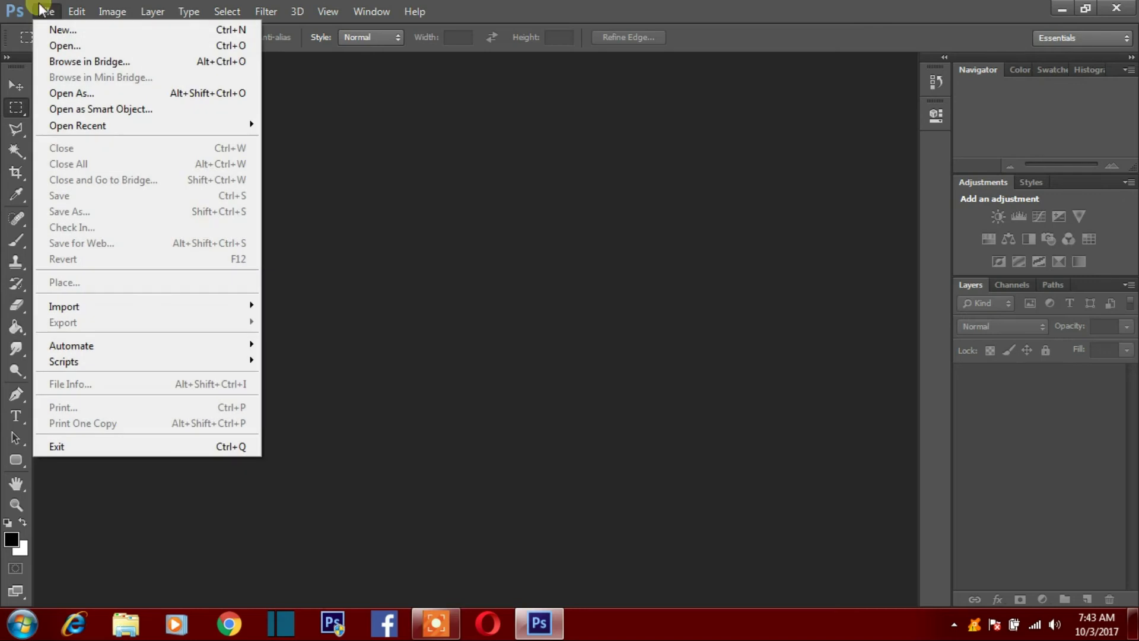
pyautogui.click(62, 45)
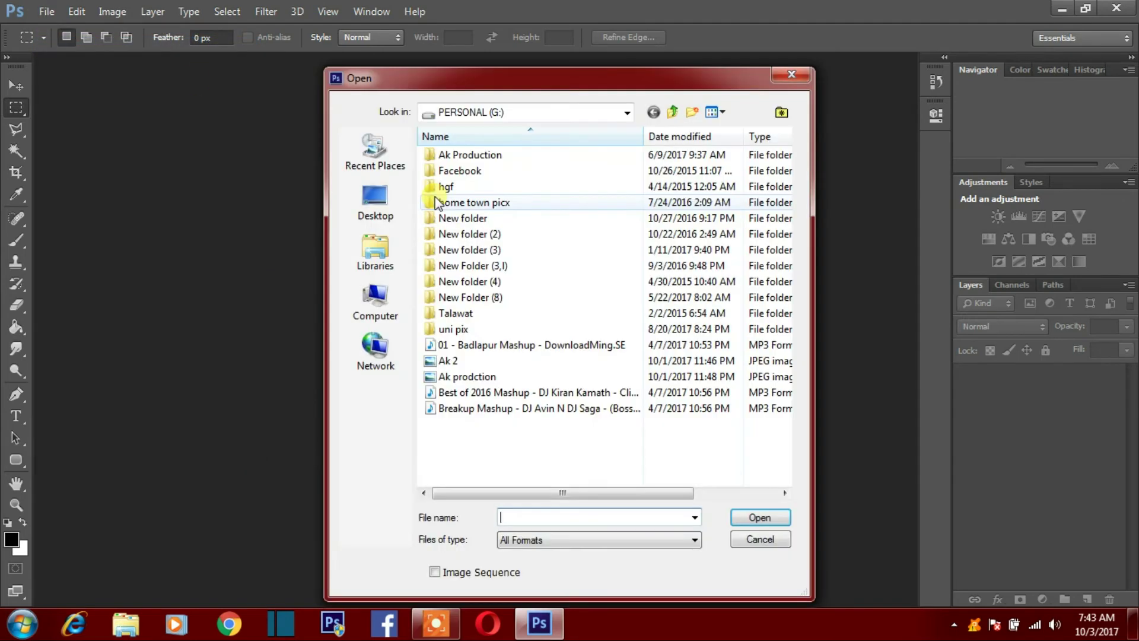
pyautogui.click(457, 377)
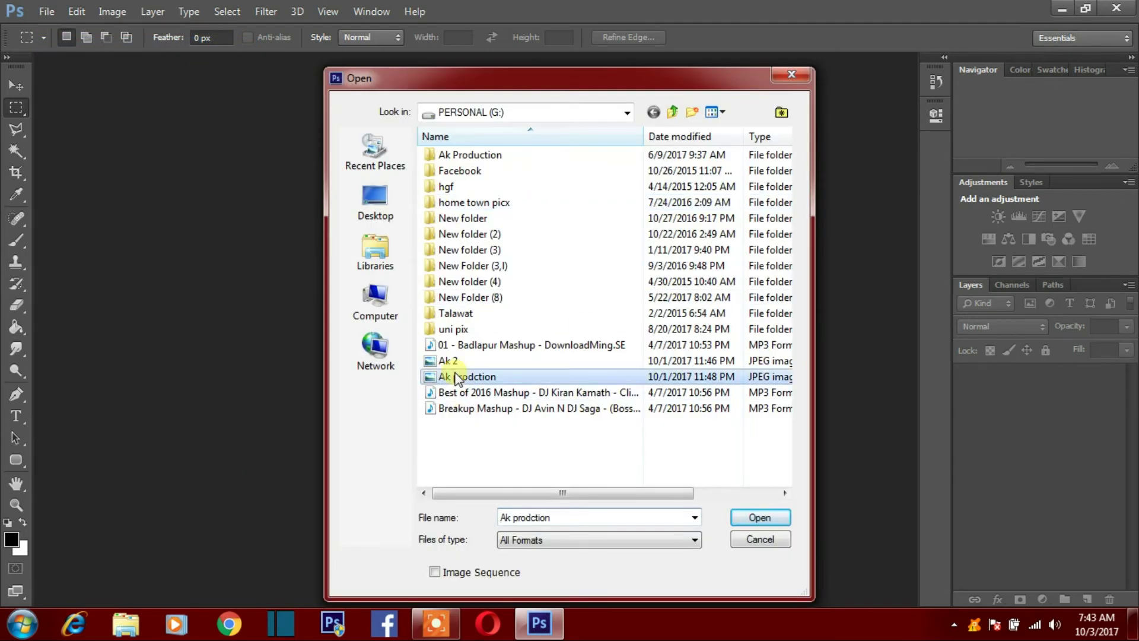
pyautogui.click(760, 518)
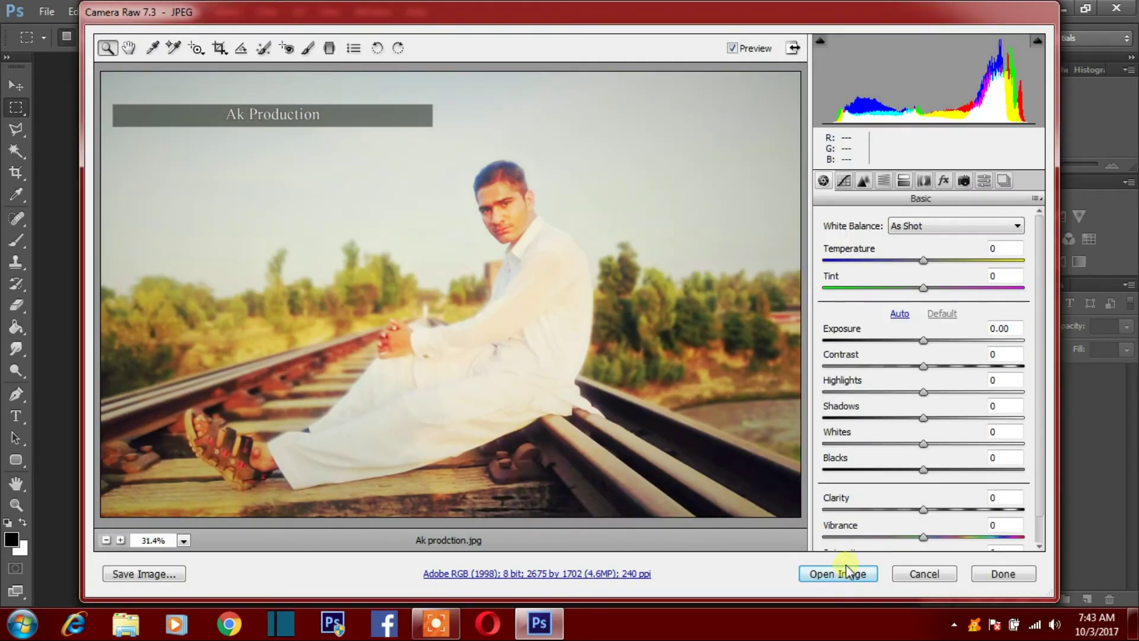
pyautogui.click(931, 575)
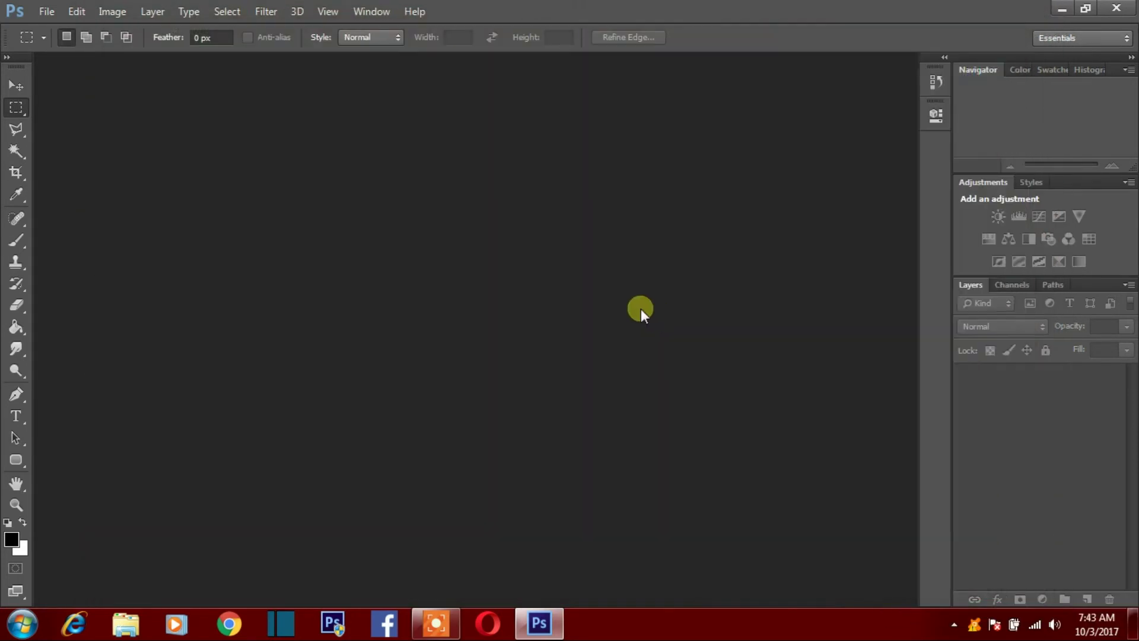
# Step: Open Ak 2.jpg without Camera Raw adjustments, discarding its embedded colour profile
pyautogui.click(46, 12)
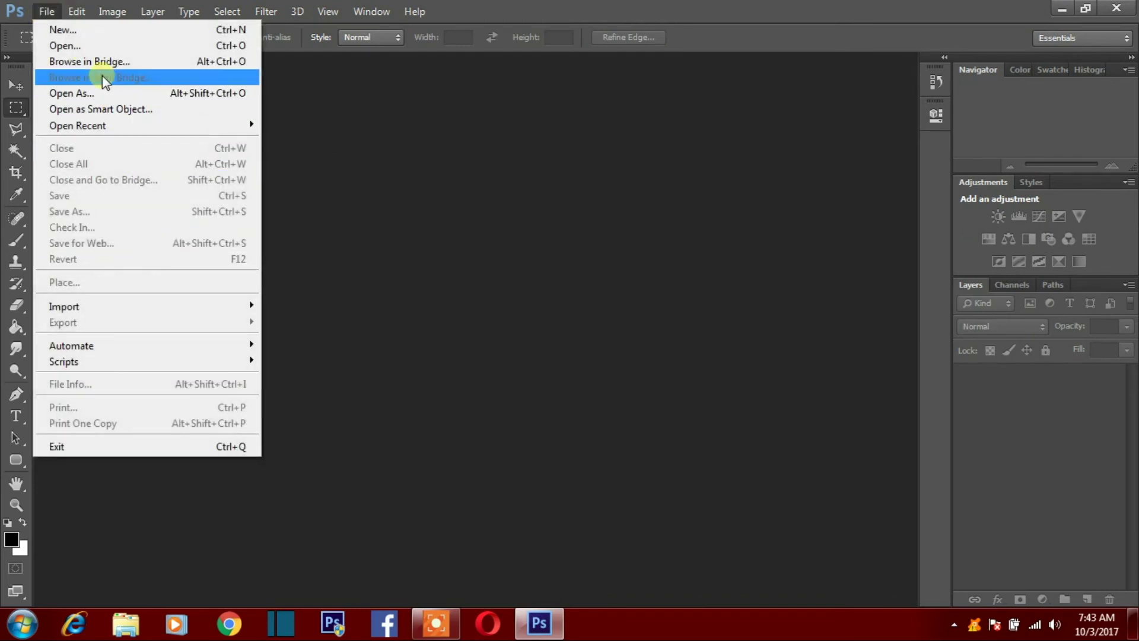
pyautogui.click(66, 46)
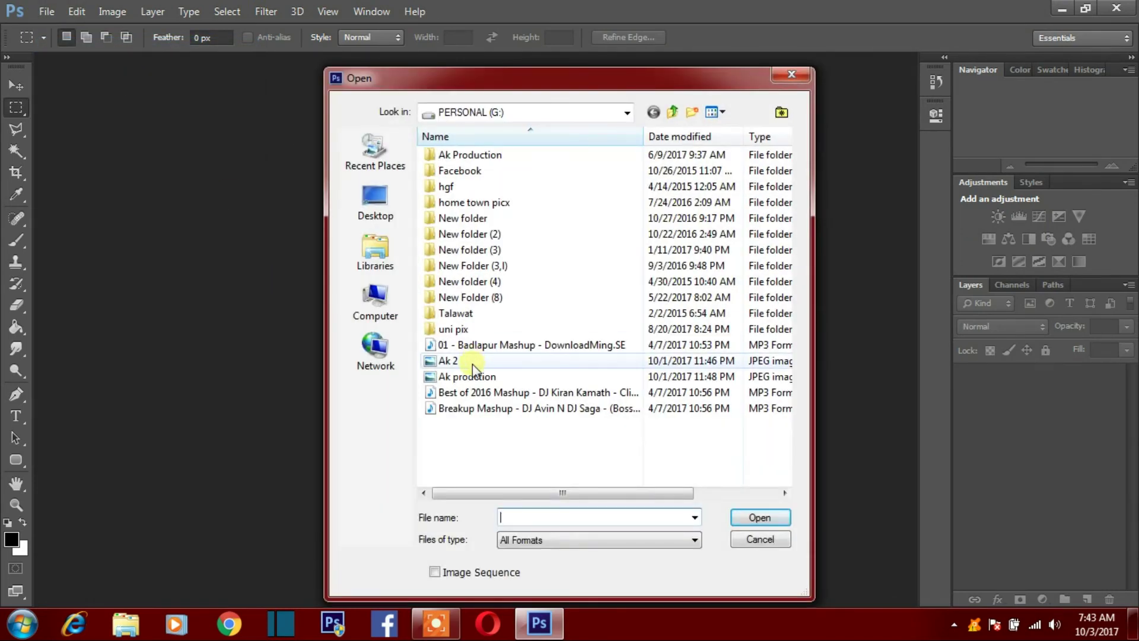
pyautogui.click(473, 365)
pyautogui.click(749, 517)
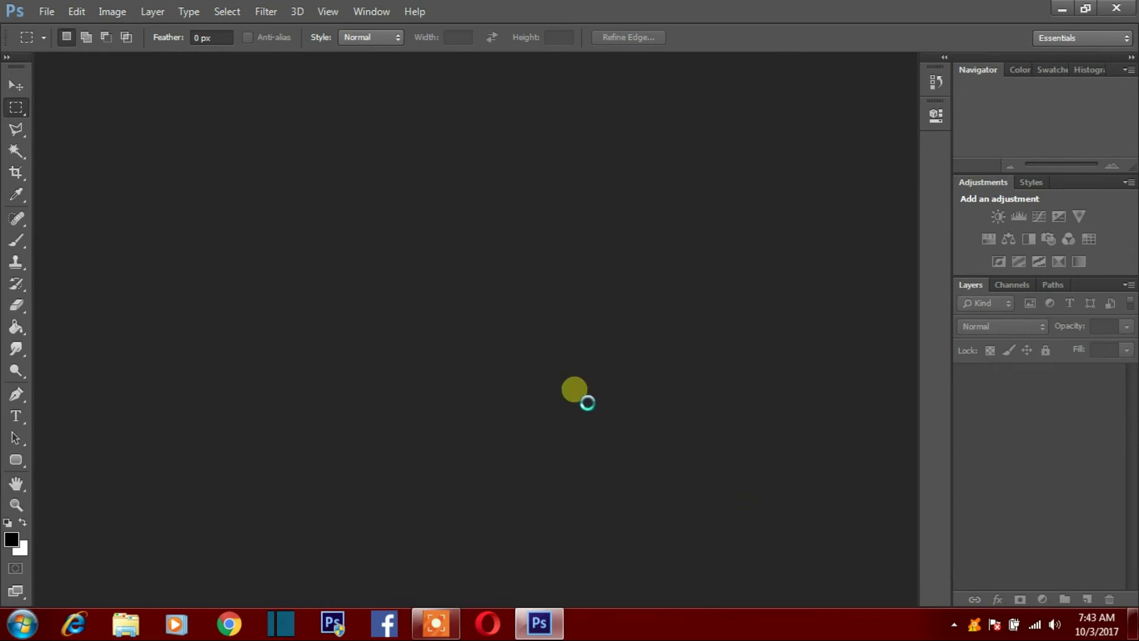
pyautogui.click(838, 573)
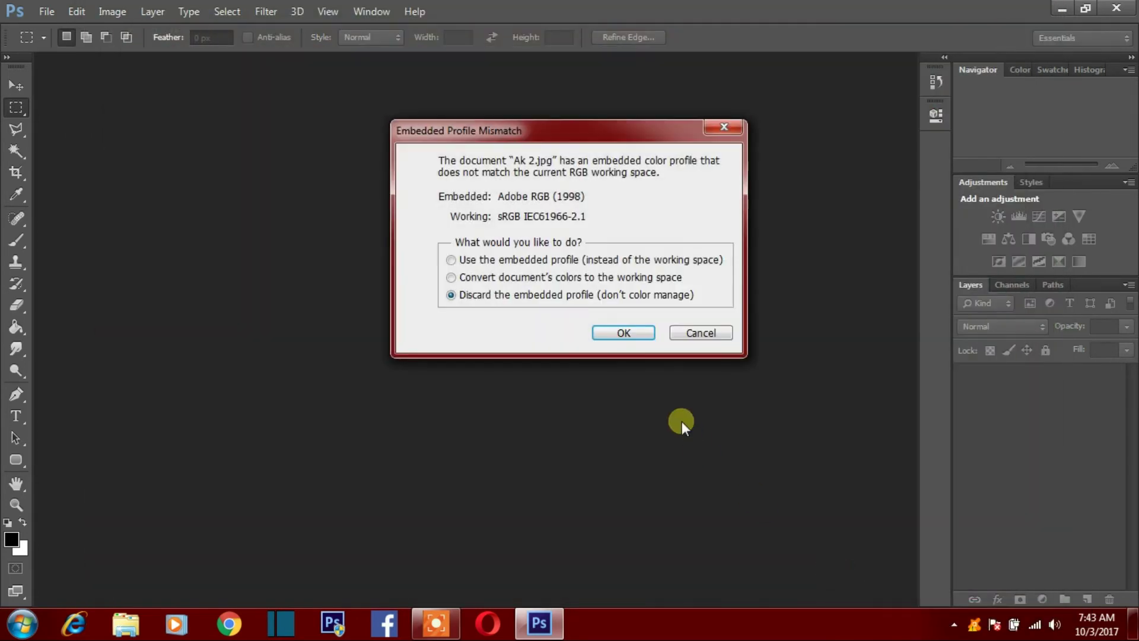
pyautogui.click(624, 333)
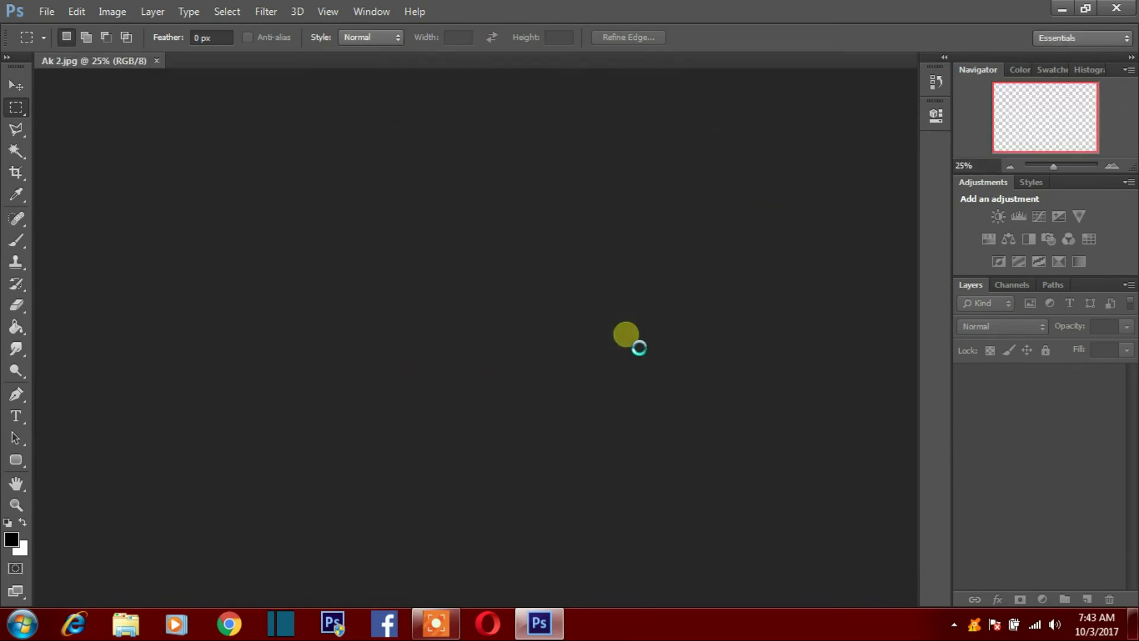
# Step: Run Filter > Nik Collection > Color Efex Pro 4 on Ak 2.jpg
pyautogui.click(278, 10)
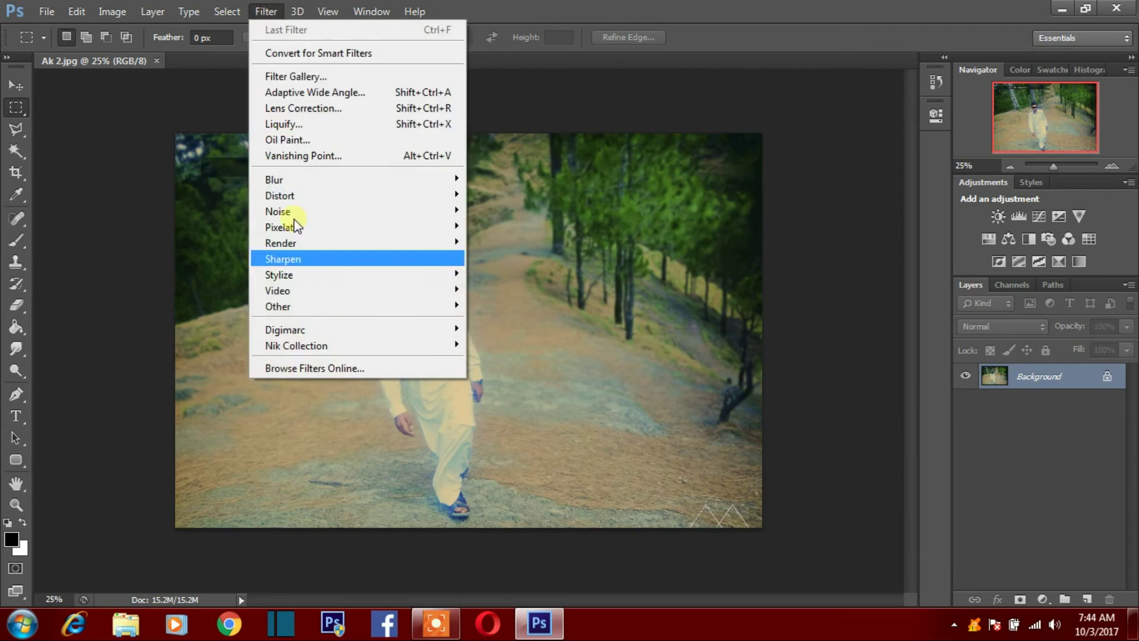
pyautogui.moveTo(296, 346)
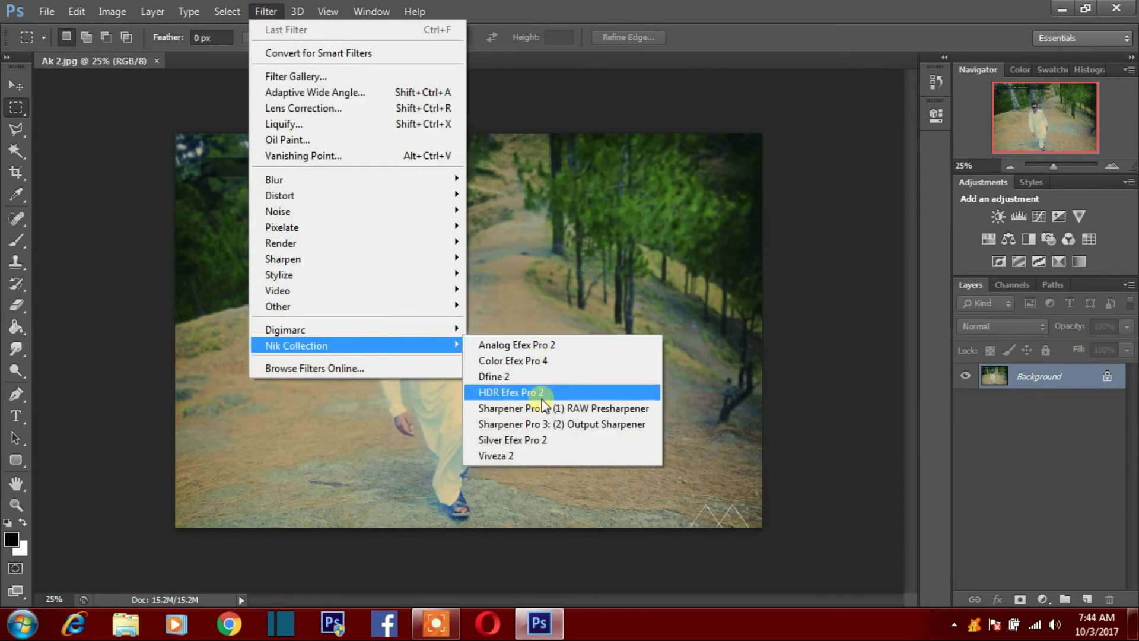
pyautogui.click(561, 361)
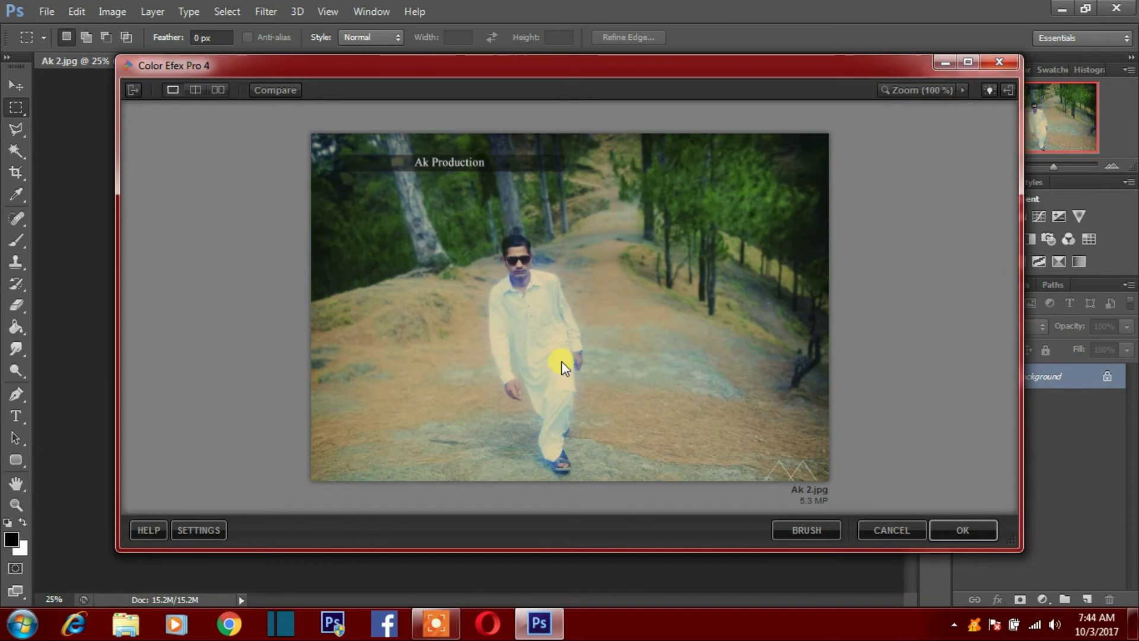
# Step: Preview filters such as B/W Conversion, Bi-Color User Defined and Bleach Bypass
pyautogui.click(133, 91)
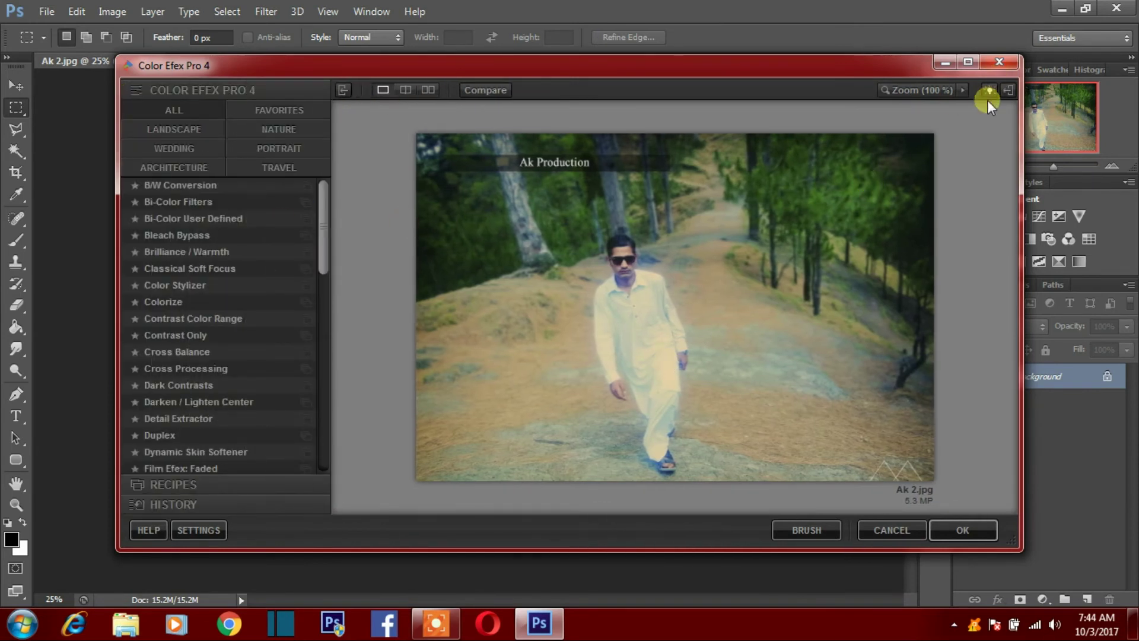
pyautogui.click(1007, 89)
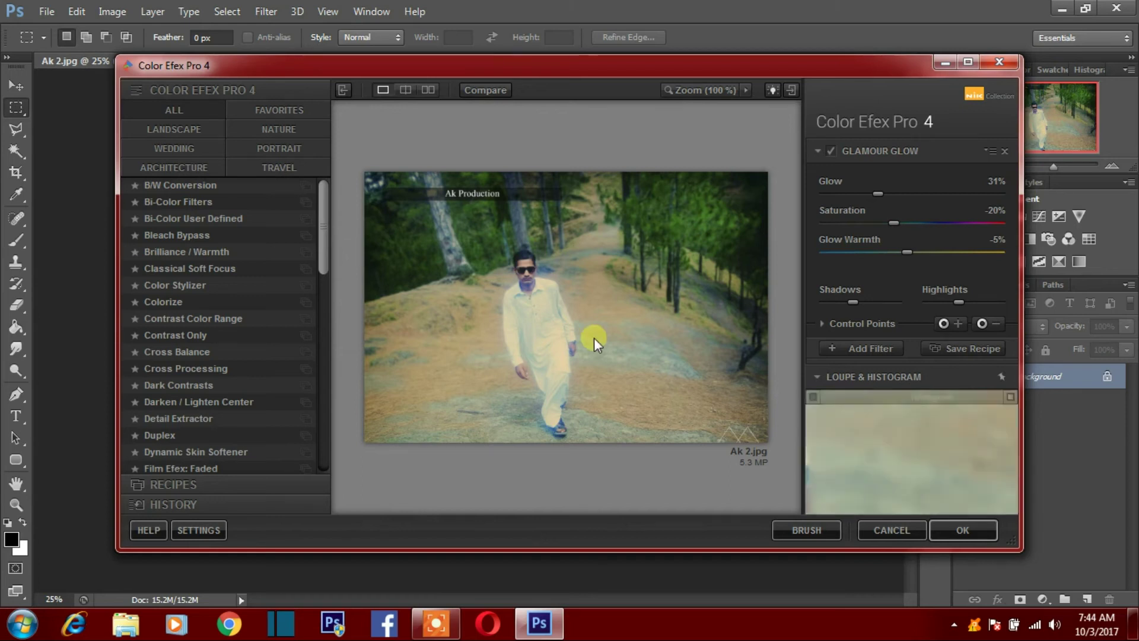
pyautogui.click(209, 189)
pyautogui.click(206, 201)
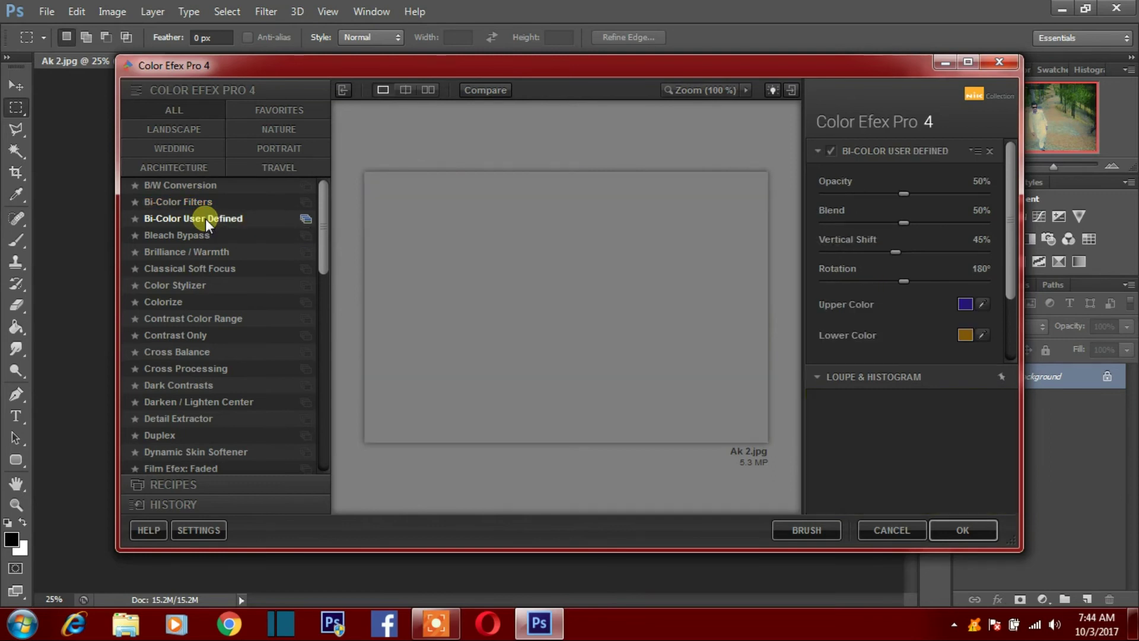
pyautogui.click(208, 235)
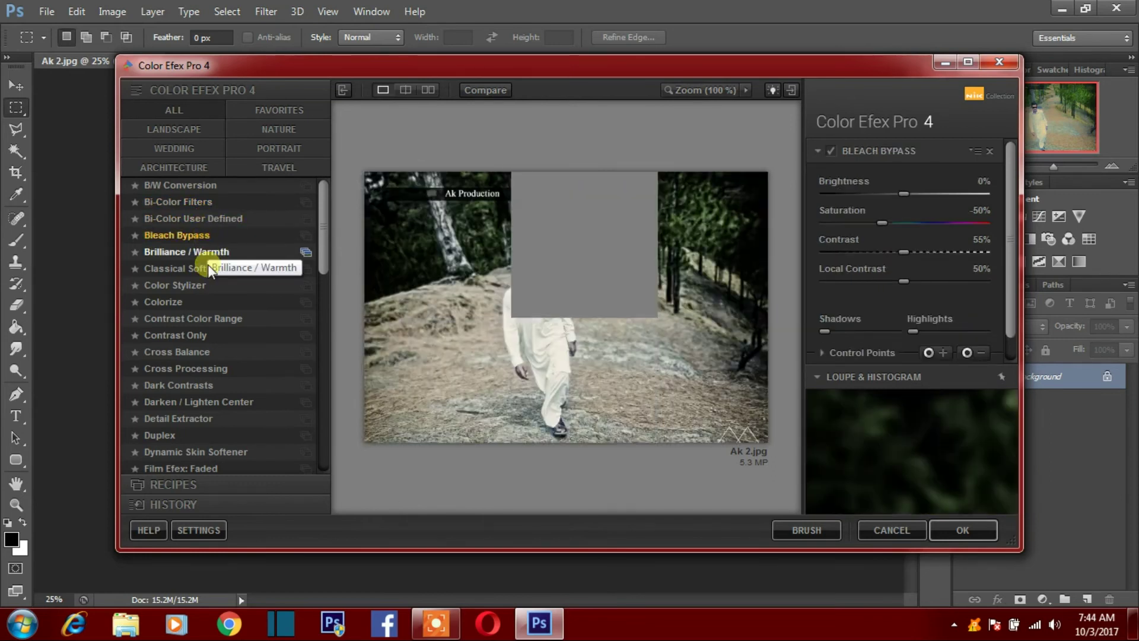
pyautogui.click(207, 268)
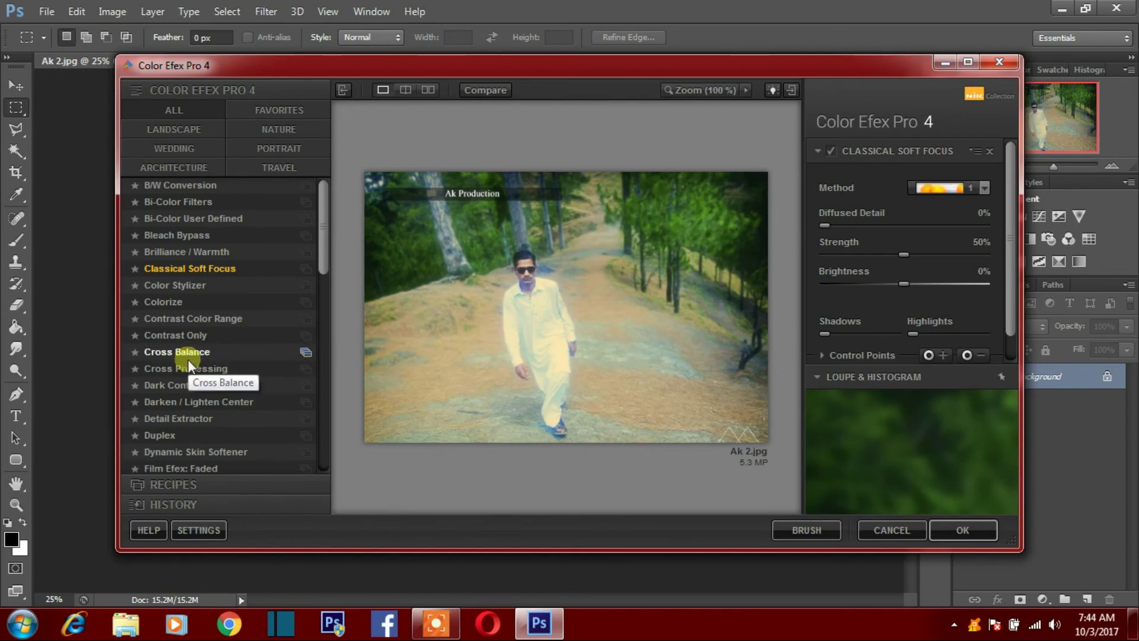
# Step: Apply Dark Contrasts with brightness at -36% and contrast at -54%
pyautogui.click(190, 368)
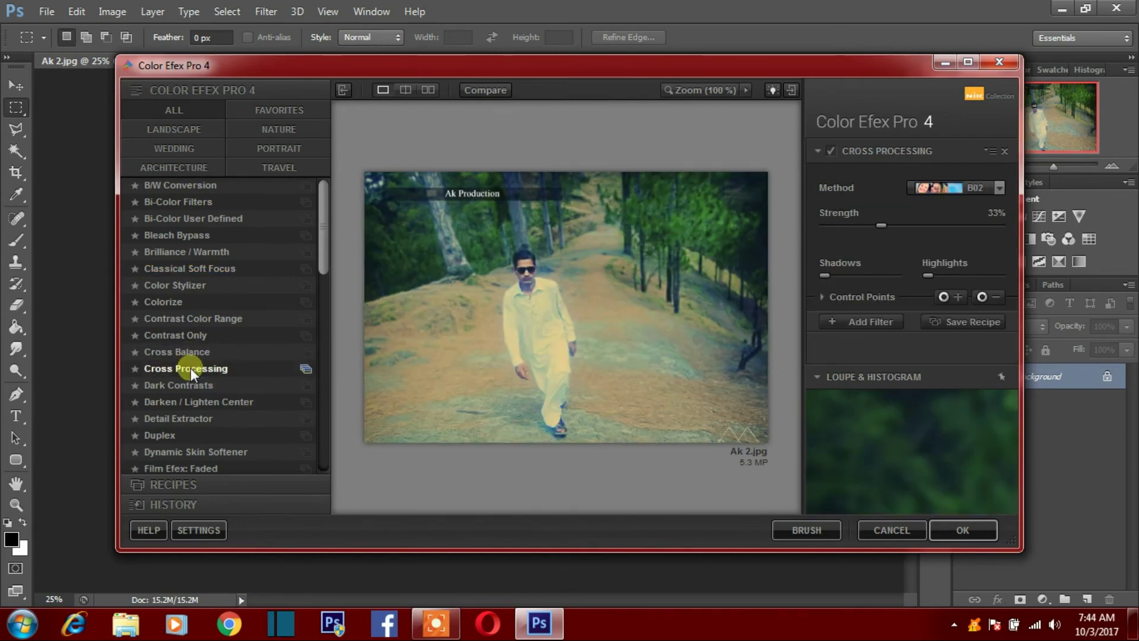
pyautogui.click(190, 384)
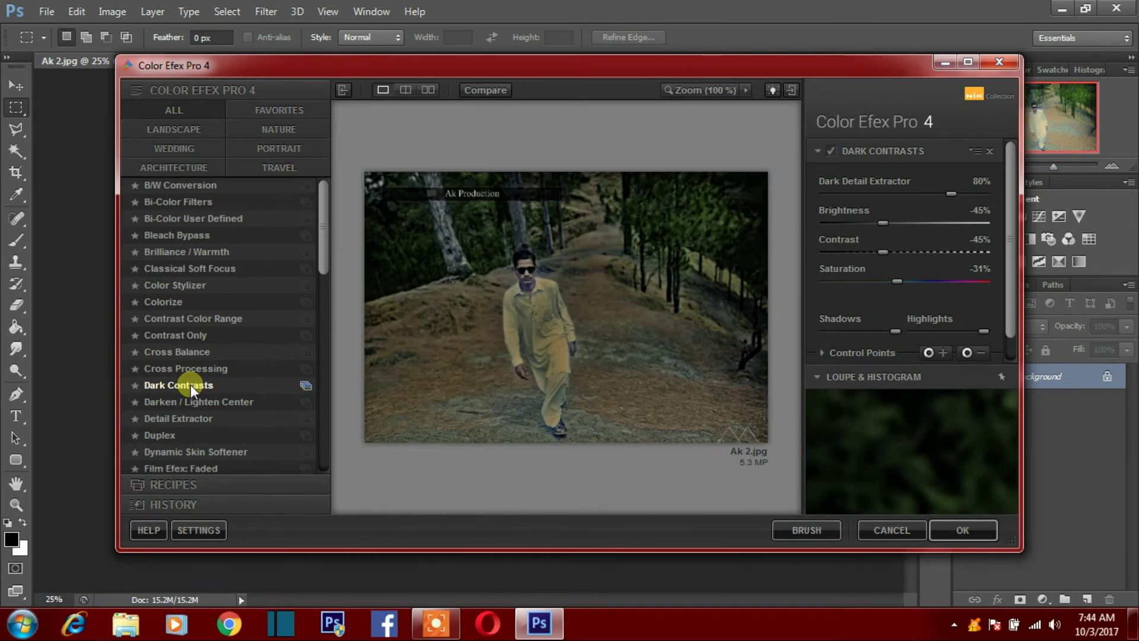
pyautogui.moveTo(882, 223); pyautogui.dragTo(893, 221)
pyautogui.moveTo(881, 263)
pyautogui.mouseDown()
pyautogui.moveTo(871, 253)
pyautogui.moveTo(913, 276)
pyautogui.mouseUp()
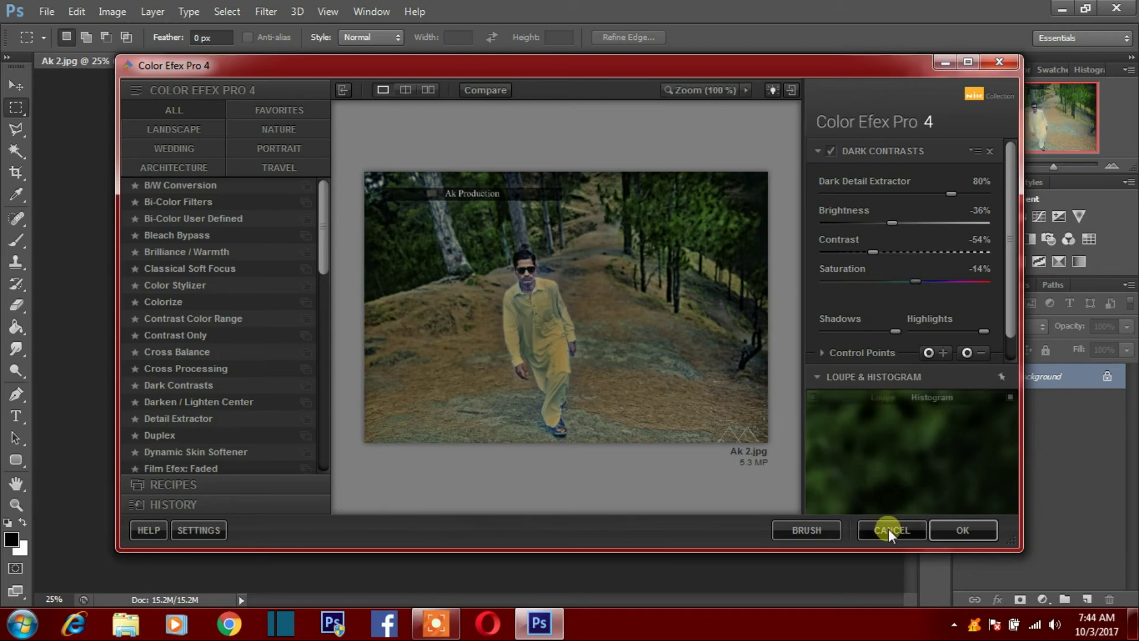
# Step: Confirm the Dark Contrasts result, then try a Filter menu command and undo it with Ctrl+Z
pyautogui.click(955, 529)
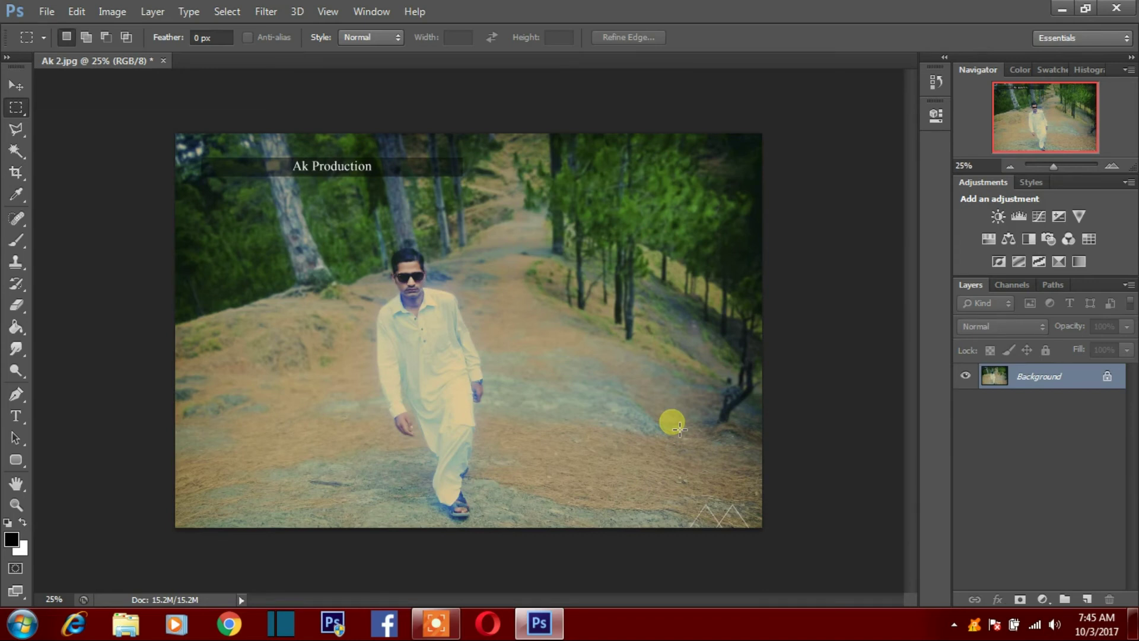
pyautogui.click(268, 10)
pyautogui.click(312, 47)
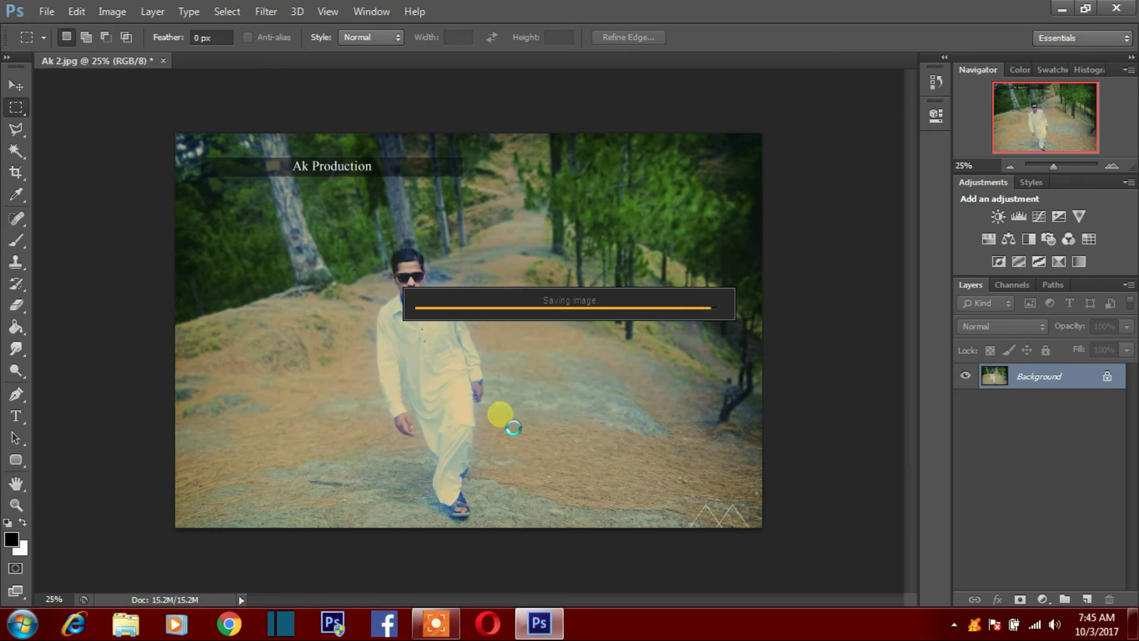
pyautogui.hotkey('ctrl', 'z')
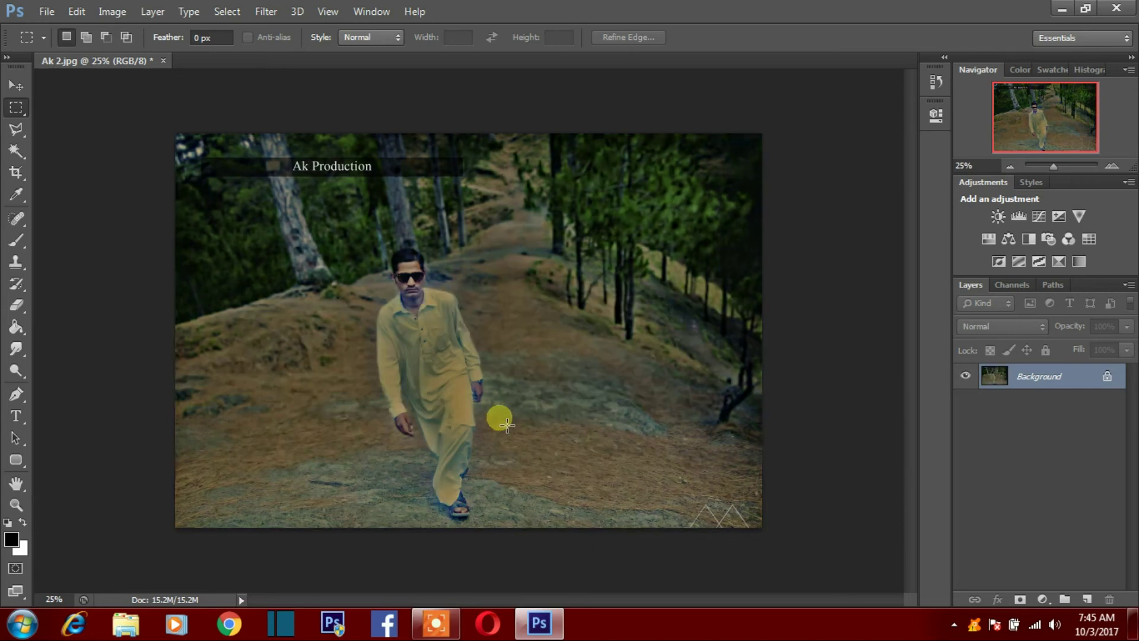
# Step: Launch Analog Efex Pro 2 on Ak 2.jpg from Filter > Nik Collection
pyautogui.click(261, 11)
pyautogui.moveTo(296, 345)
pyautogui.click(532, 349)
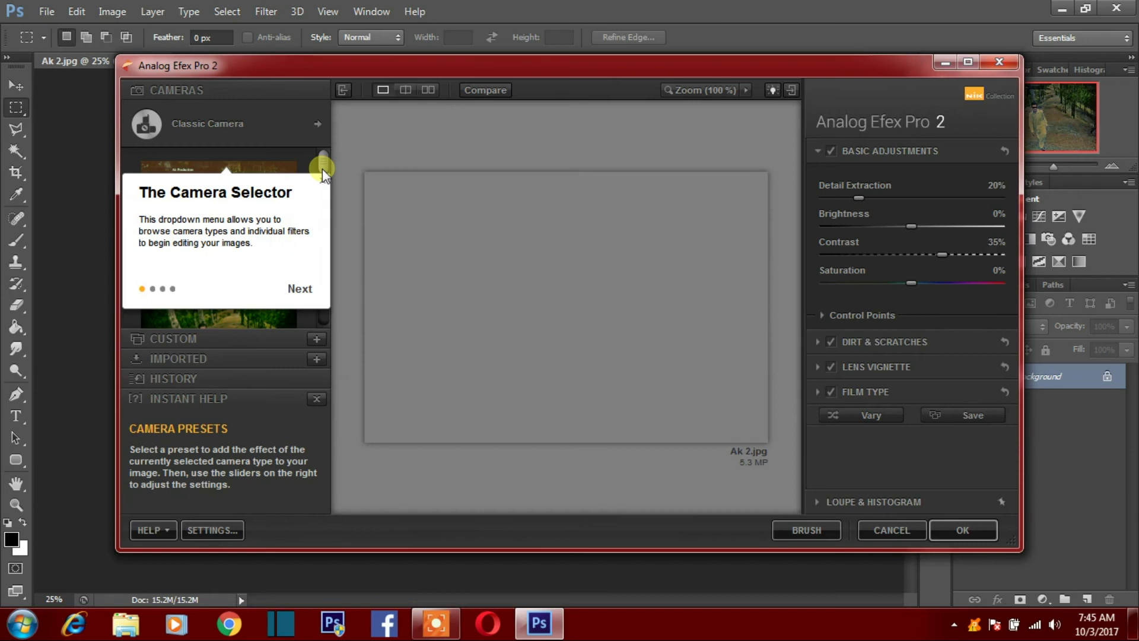
# Step: Step through and dismiss the Analog Efex Pro 2 introductory tour
pyautogui.click(300, 289)
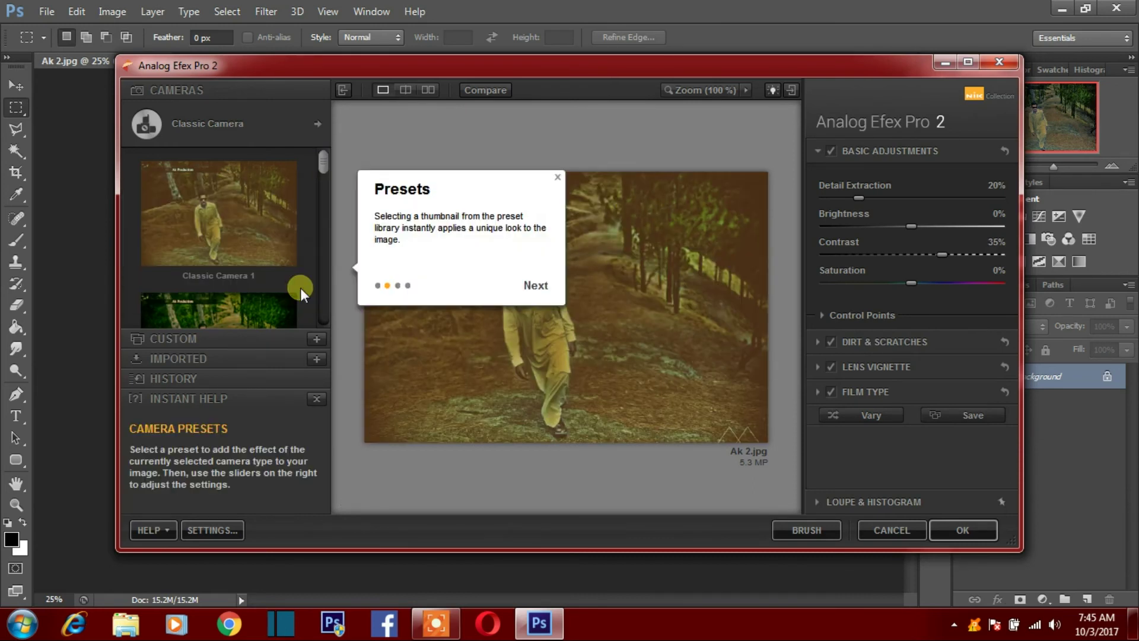
pyautogui.click(536, 287)
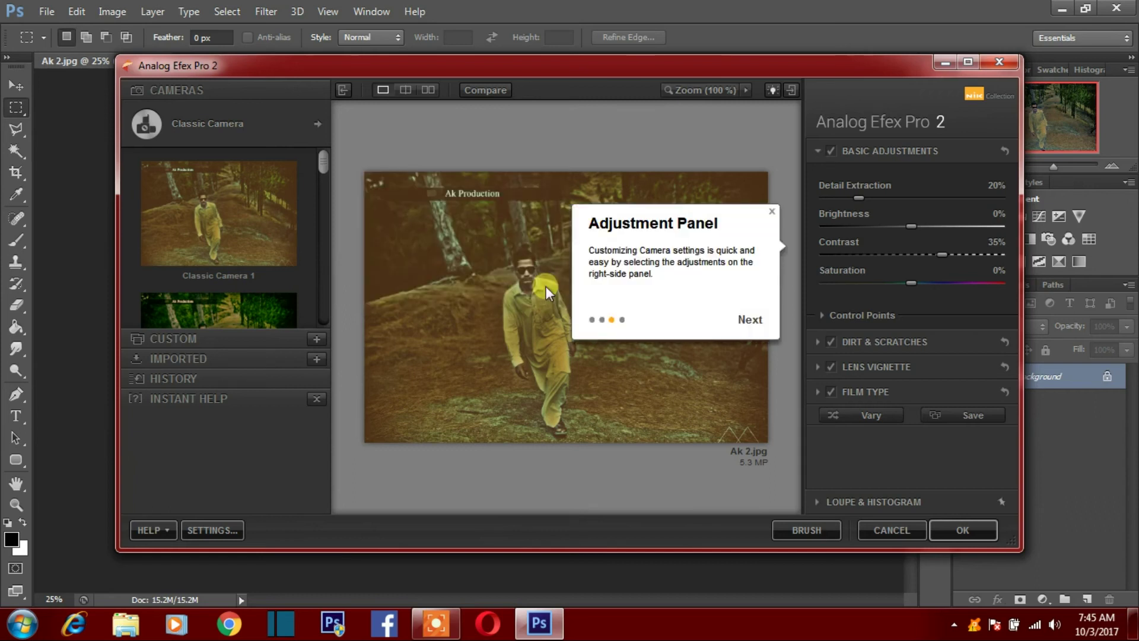
pyautogui.click(776, 315)
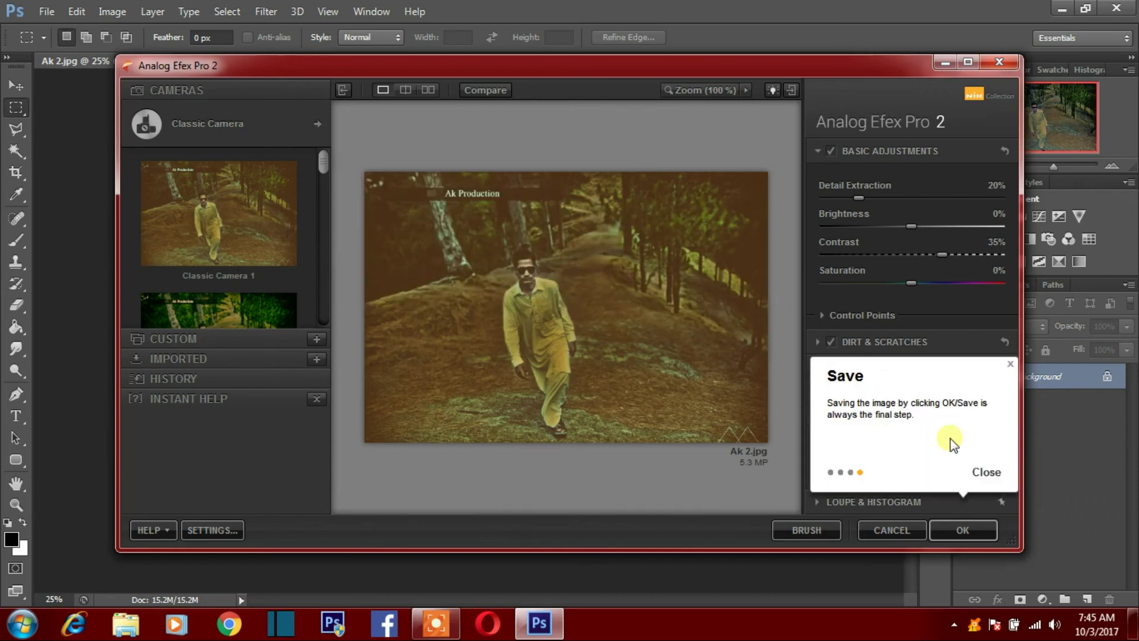
pyautogui.click(1001, 474)
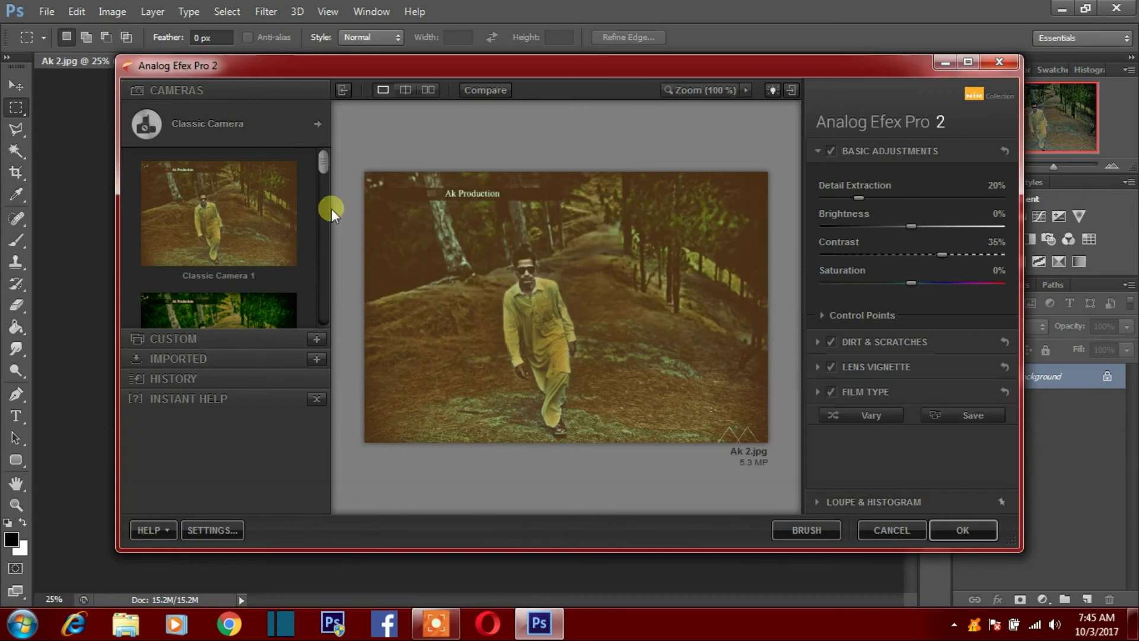
# Step: Select the Classic Camera 5 preset with the second film type in the middle row
pyautogui.scroll(-2, 324, 173)
pyautogui.scroll(-2, 324, 174)
pyautogui.scroll(-2, 325, 195)
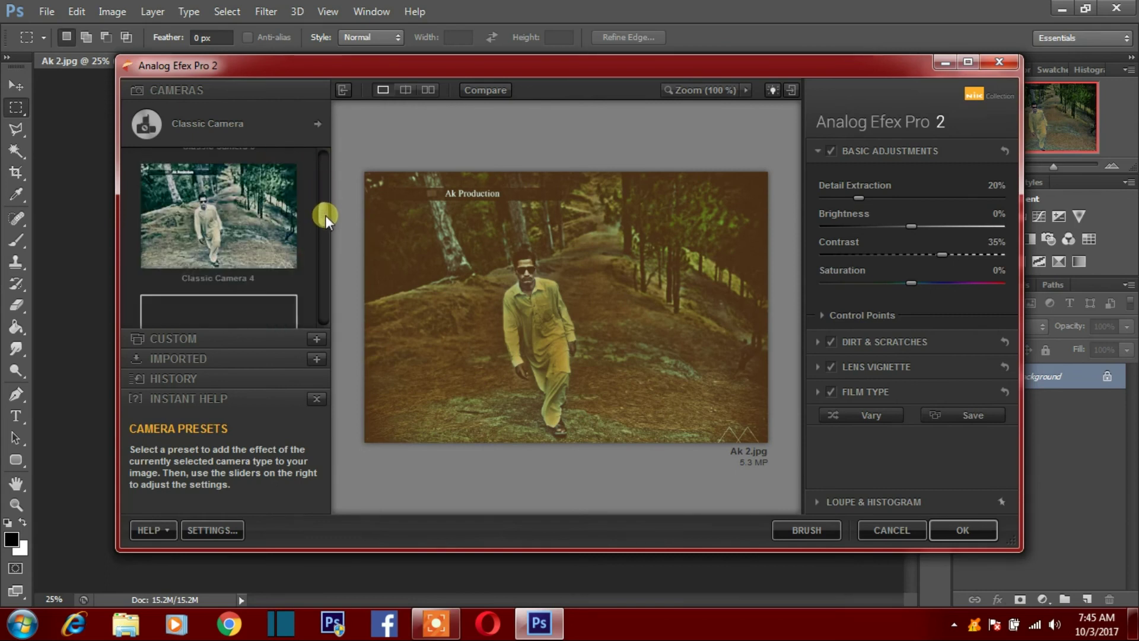
pyautogui.scroll(-1, 326, 222)
pyautogui.scroll(-1, 327, 222)
pyautogui.scroll(-1, 327, 229)
pyautogui.click(219, 191)
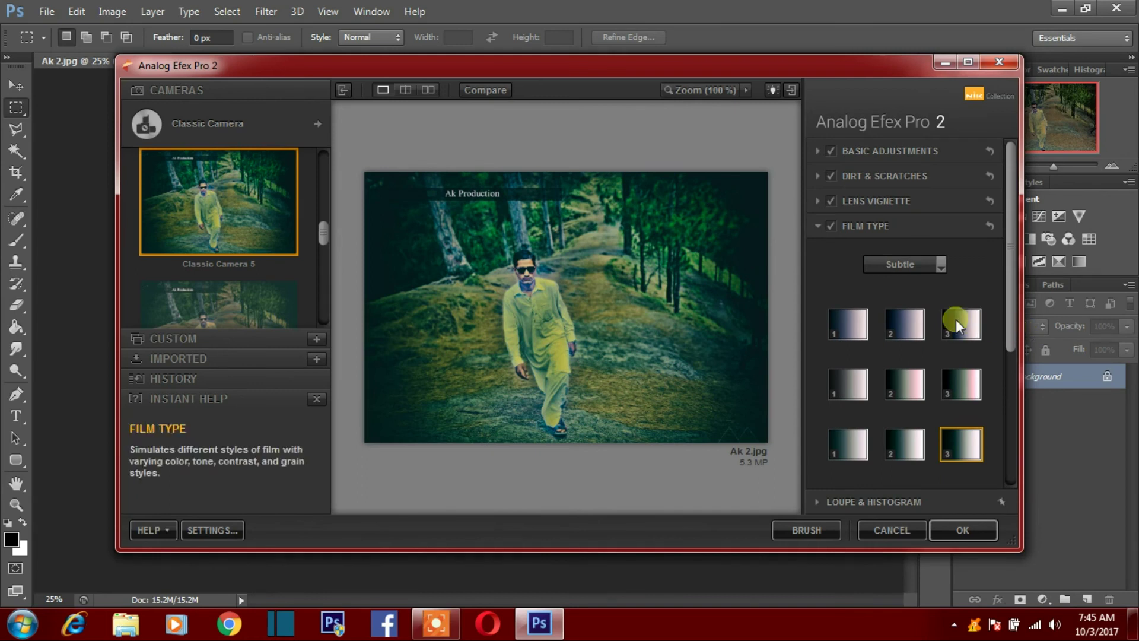
pyautogui.click(903, 383)
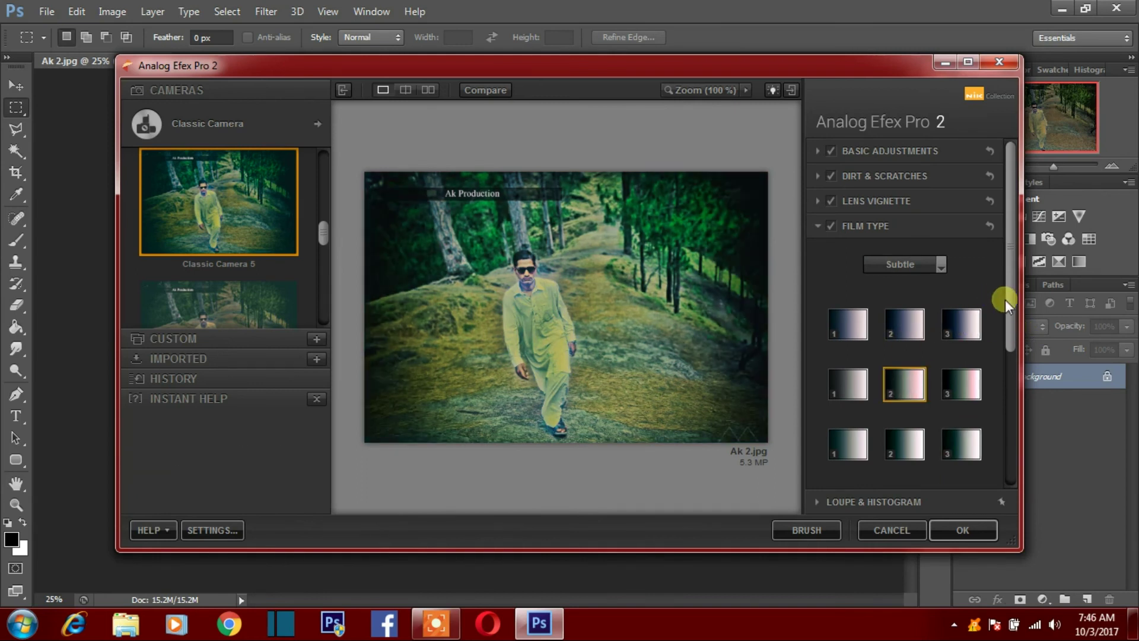
# Step: Lower Detail Extraction to 24%, reset Contrast to 0%, and apply the look
pyautogui.click(920, 156)
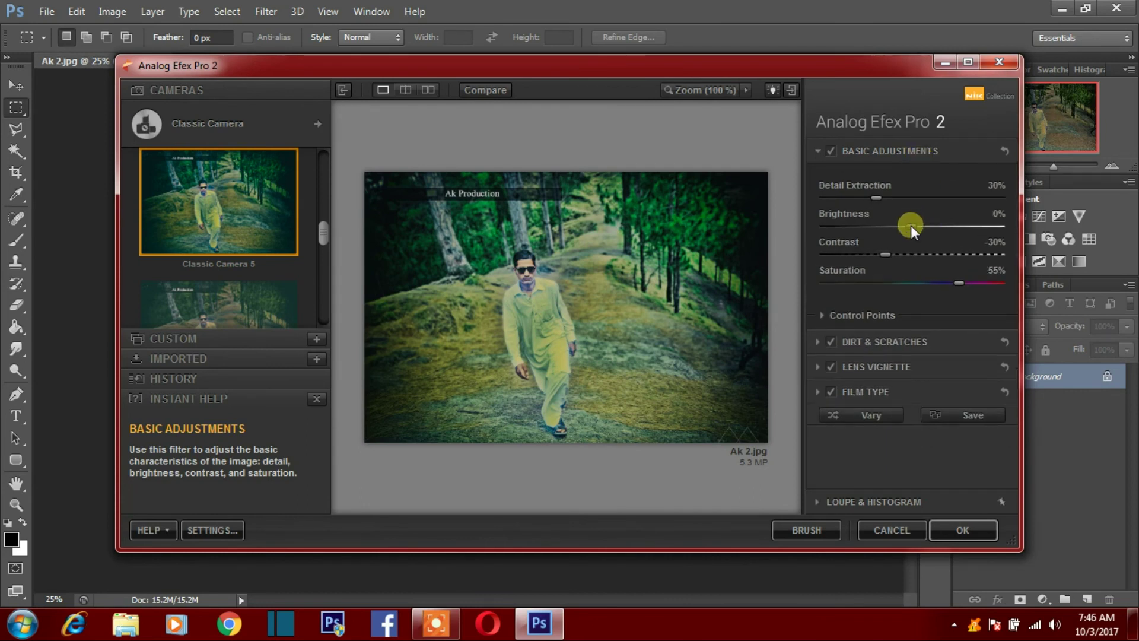
pyautogui.moveTo(881, 198); pyautogui.dragTo(870, 197)
pyautogui.doubleClick(881, 254)
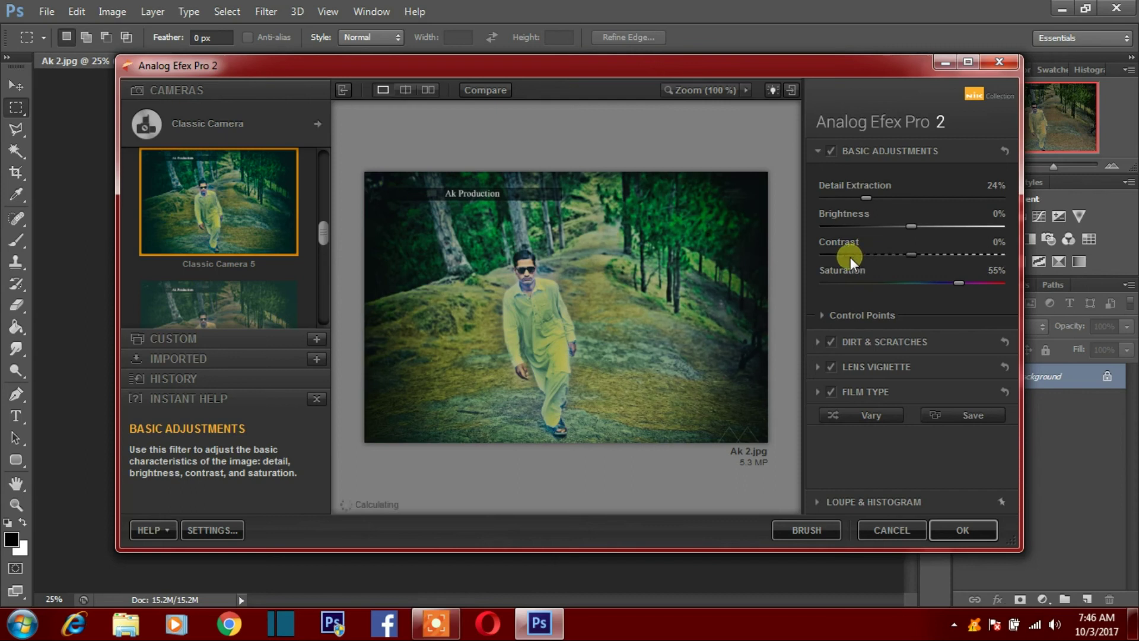
pyautogui.click(945, 531)
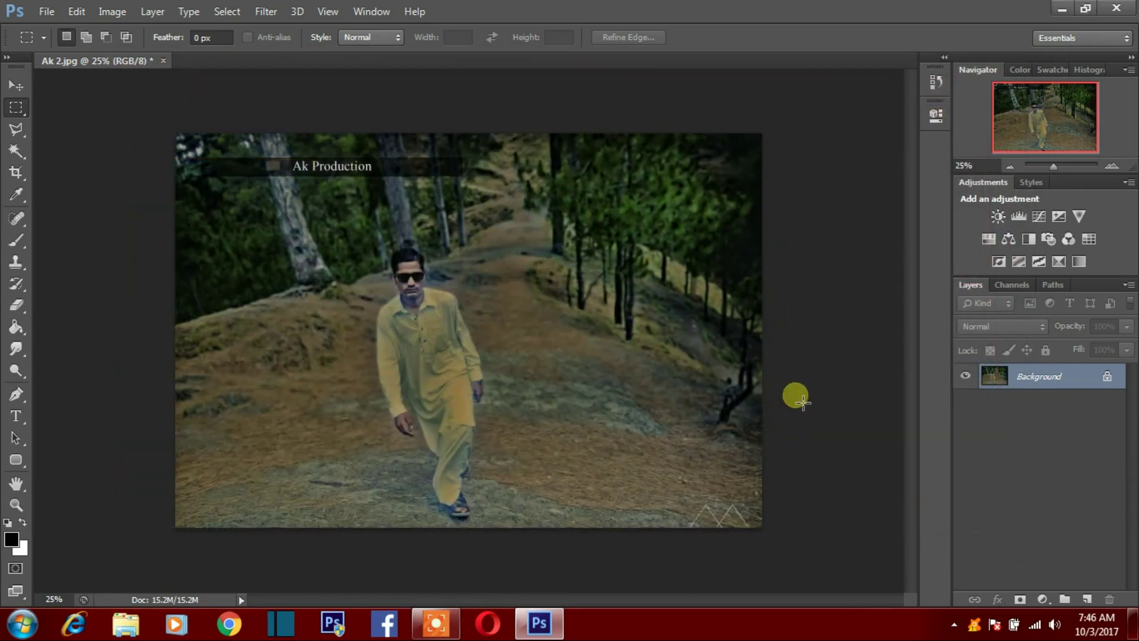
# Step: Reapply Analog Efex Pro 2 to Ak 2.jpg as the last-used filter
pyautogui.click(267, 12)
pyautogui.moveTo(298, 11)
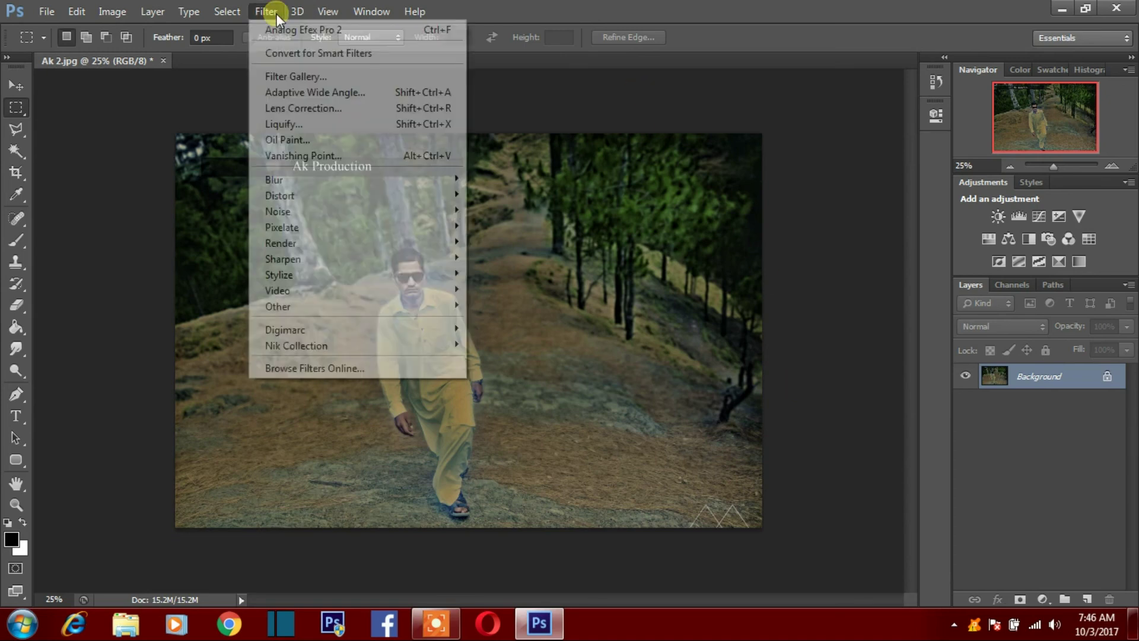
pyautogui.click(274, 31)
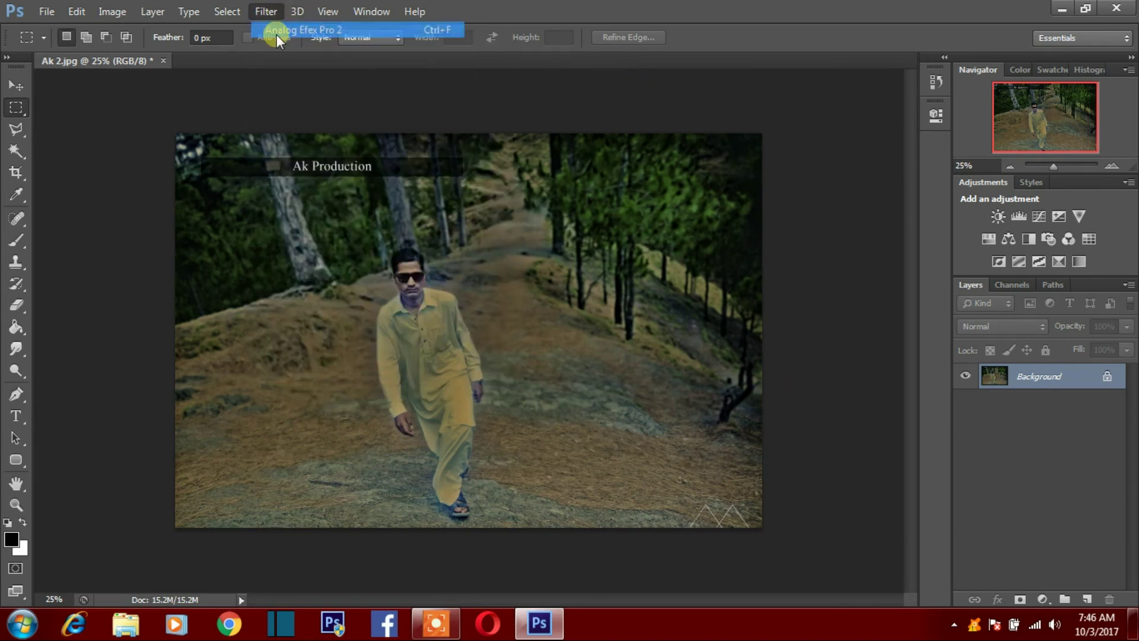